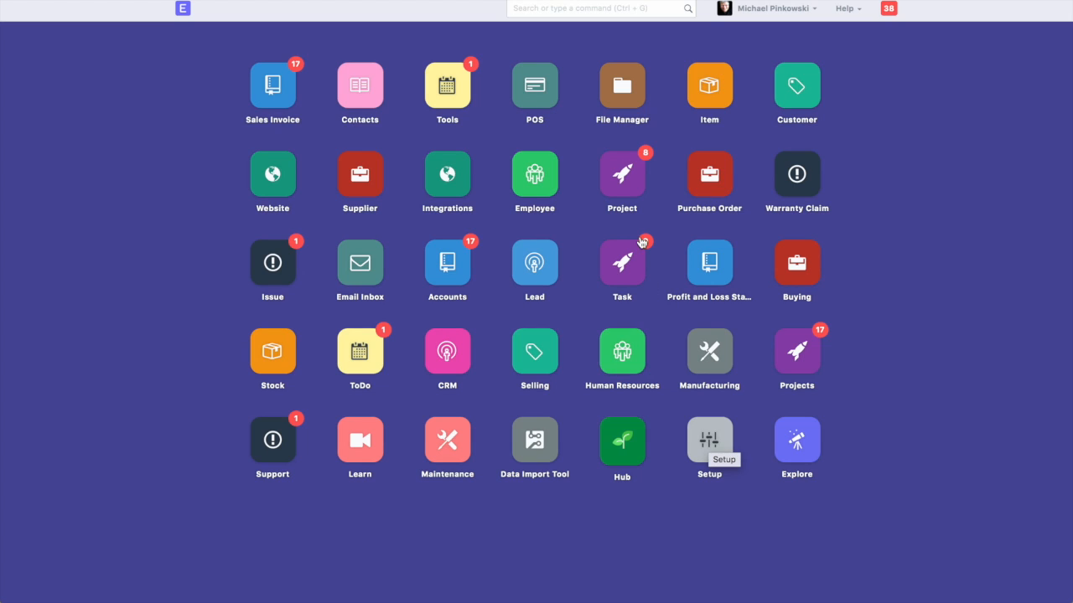
Find the Setup module and open its Customize Form tool
{"action": "left_click", "coordinate": [568, 10]}
{"action": "type", "text": "setup"}
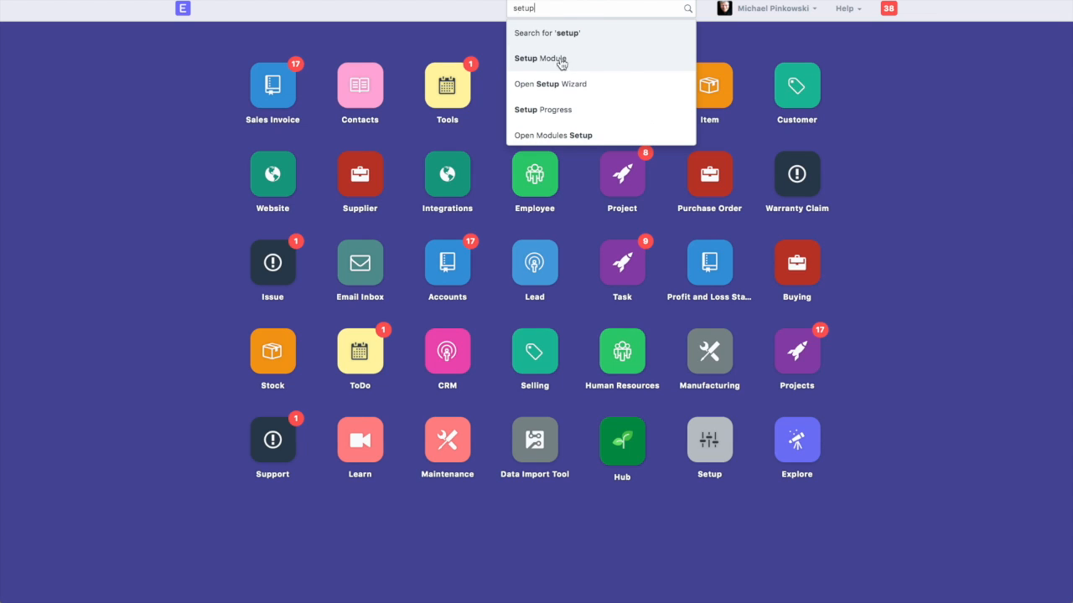
{"action": "left_click", "coordinate": [530, 58]}
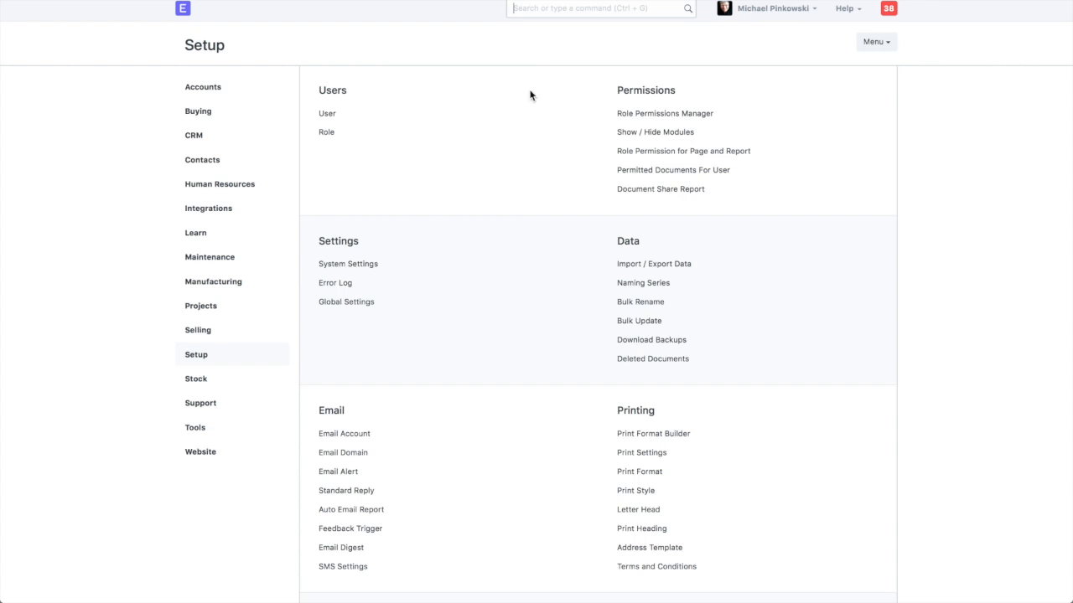
{"action": "scroll", "coordinate": [530, 263], "scroll_direction": "down", "scroll_amount": 5}
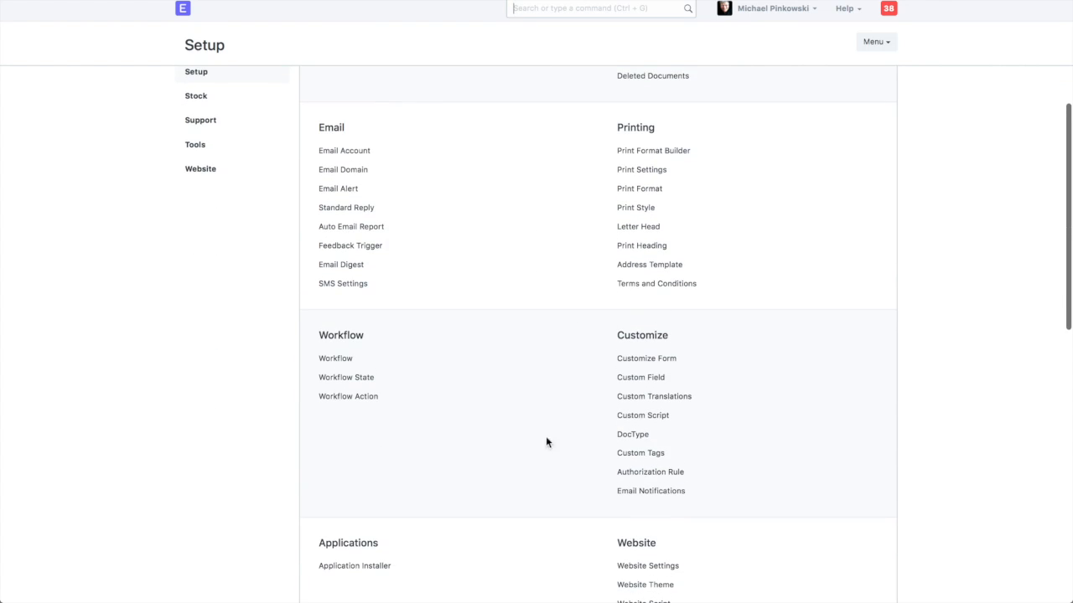
{"action": "left_click", "coordinate": [637, 360]}
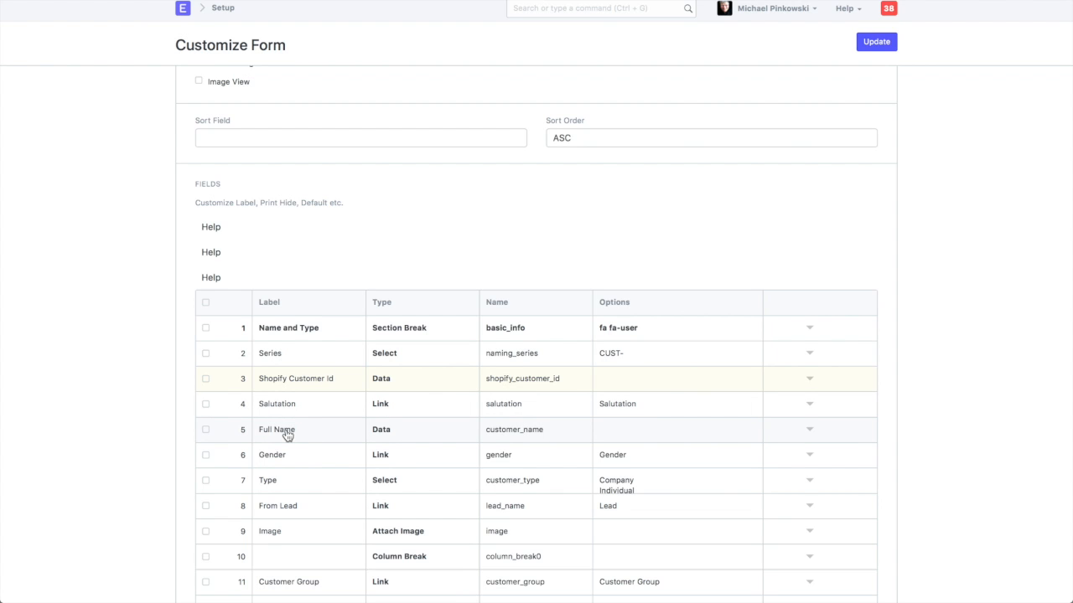
Add a row at the end of the Customer form's field table and label it Strengths
{"action": "scroll", "coordinate": [286, 434], "scroll_direction": "down", "scroll_amount": 5}
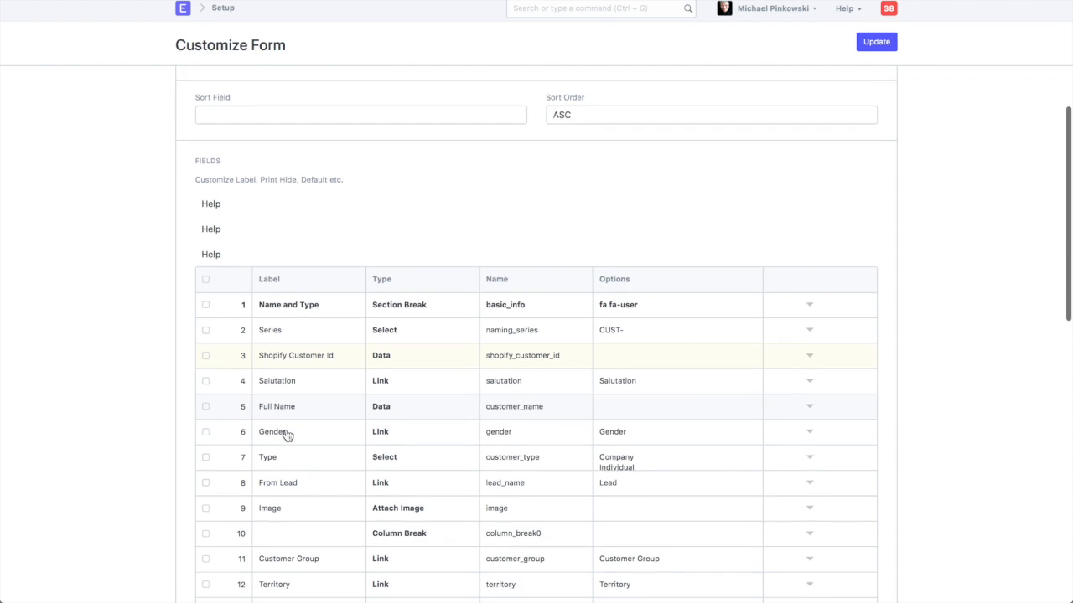
{"action": "scroll", "coordinate": [287, 434], "scroll_direction": "down", "scroll_amount": 1}
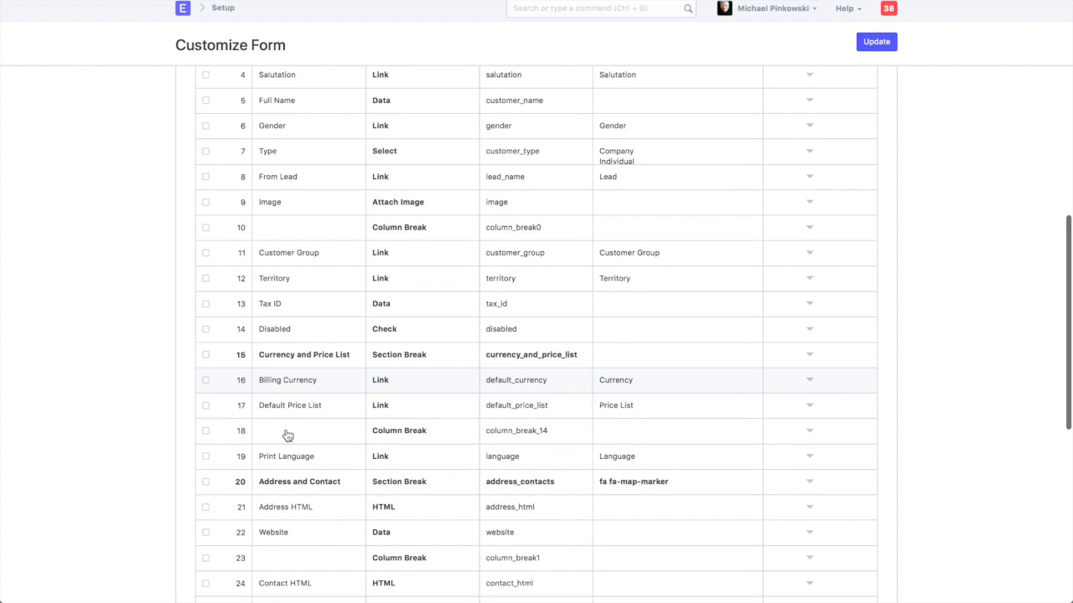
{"action": "scroll", "coordinate": [299, 384], "scroll_direction": "down", "scroll_amount": 3}
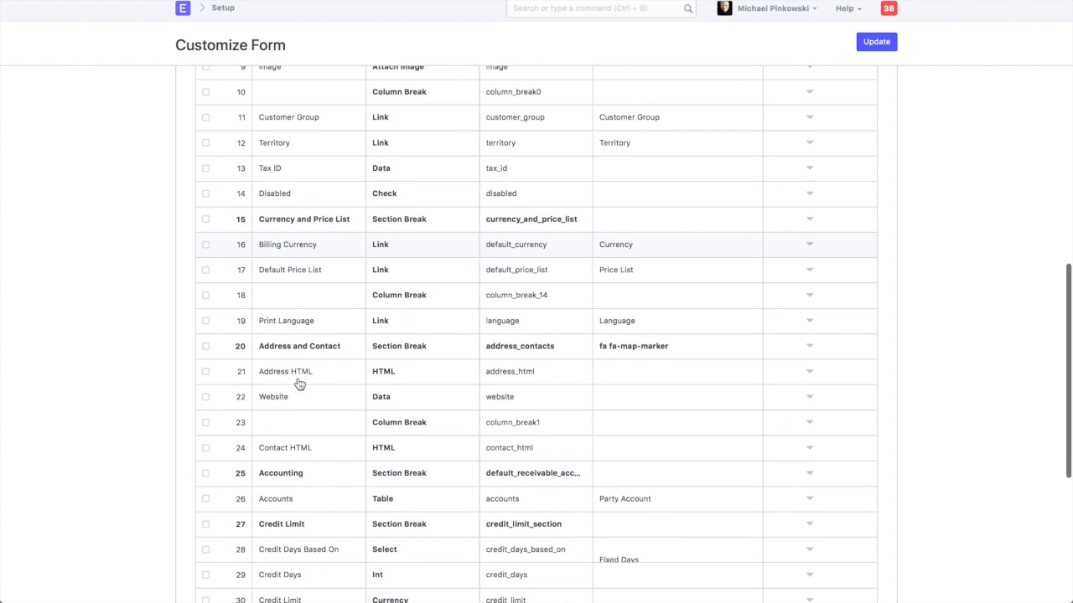
{"action": "scroll", "coordinate": [300, 494], "scroll_direction": "down", "scroll_amount": 1}
{"action": "scroll", "coordinate": [304, 507], "scroll_direction": "down", "scroll_amount": 6}
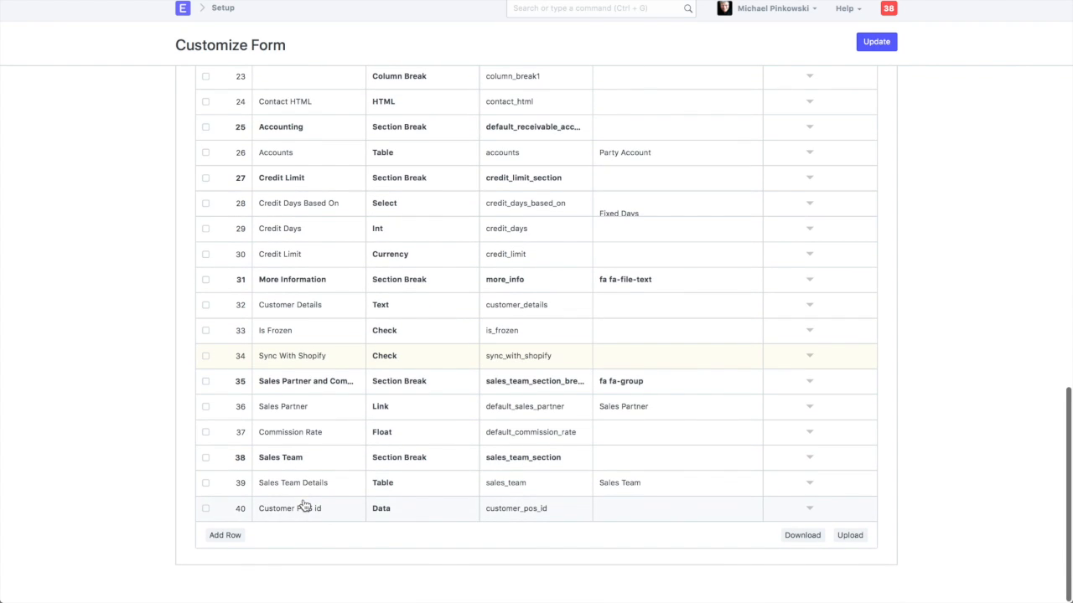
{"action": "left_click", "coordinate": [223, 535]}
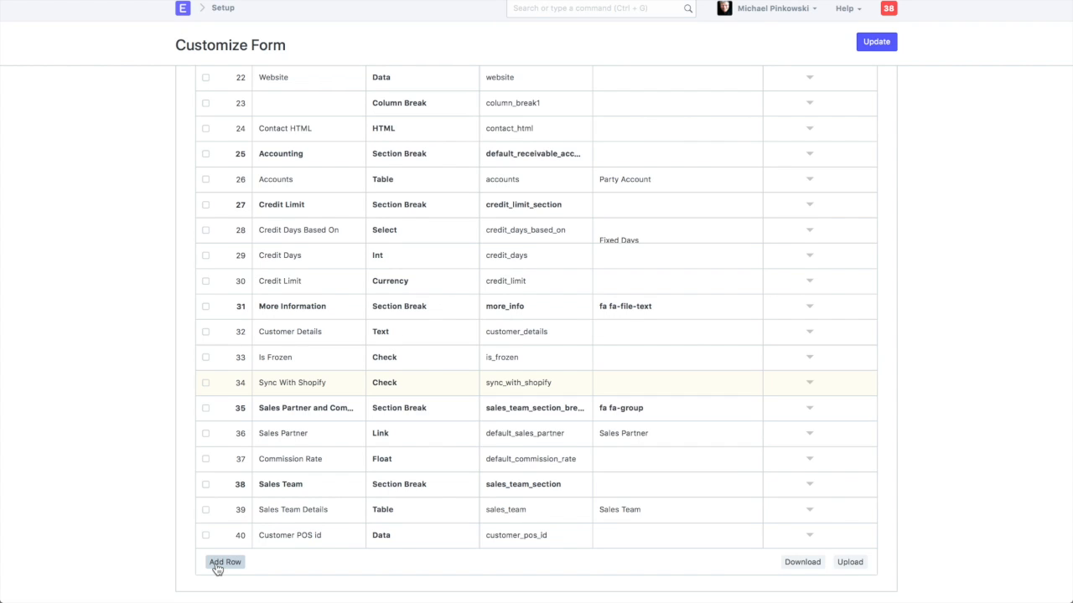
{"action": "left_click", "coordinate": [216, 566]}
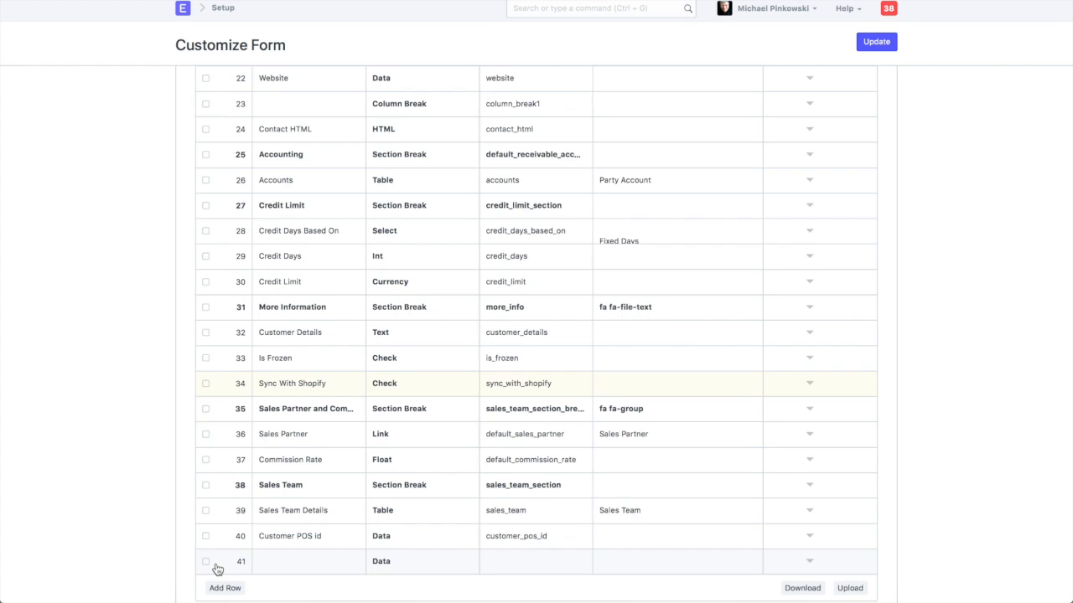
{"action": "left_click", "coordinate": [278, 563]}
{"action": "type", "text": "Strengths"}
{"action": "scroll", "coordinate": [379, 570], "scroll_direction": "down", "scroll_amount": 2}
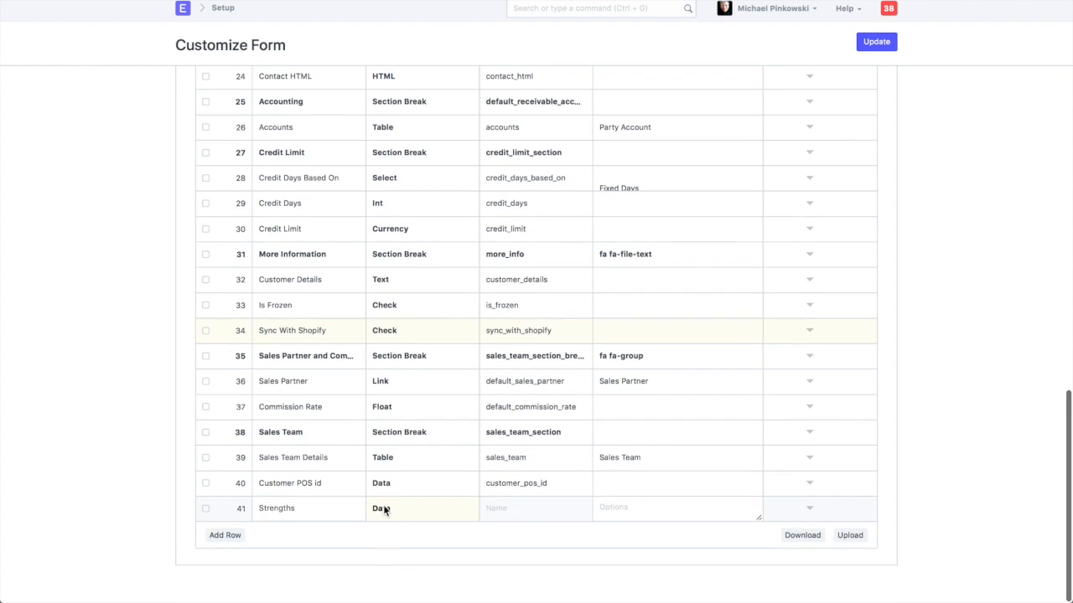
Change the Strengths field's type to Section Break and update the Customer form
{"action": "left_click", "coordinate": [385, 511]}
{"action": "scroll", "coordinate": [385, 510], "scroll_direction": "down", "scroll_amount": 5}
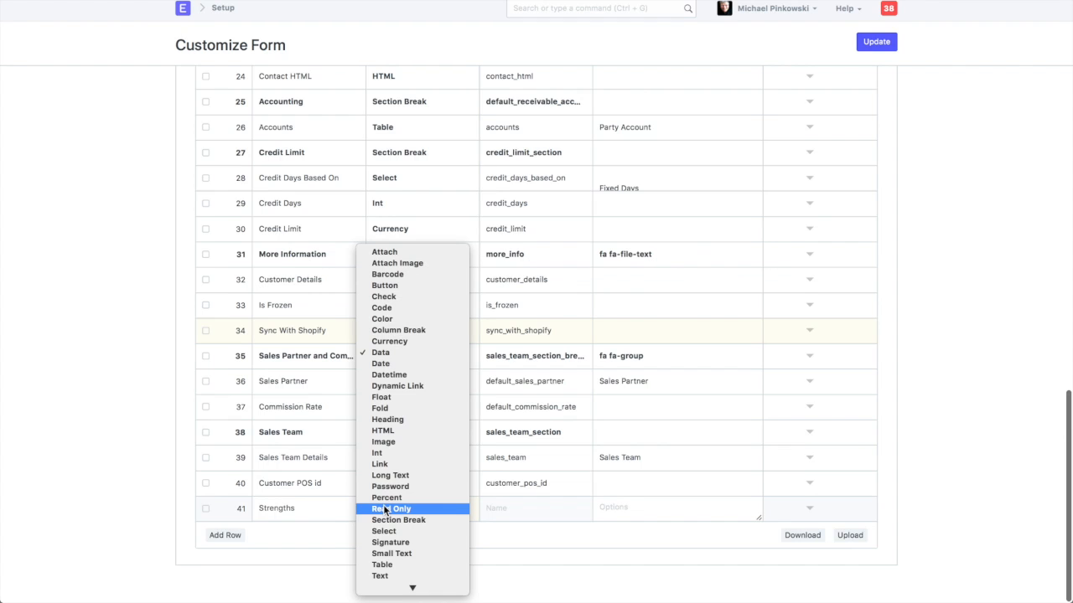
{"action": "left_click", "coordinate": [388, 520]}
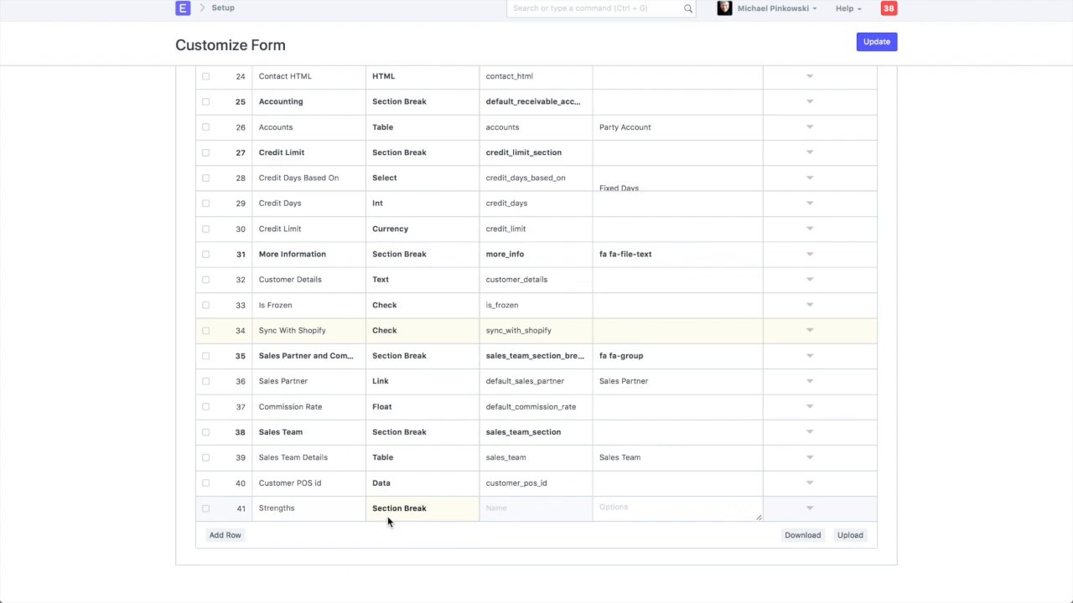
{"action": "left_click", "coordinate": [875, 43]}
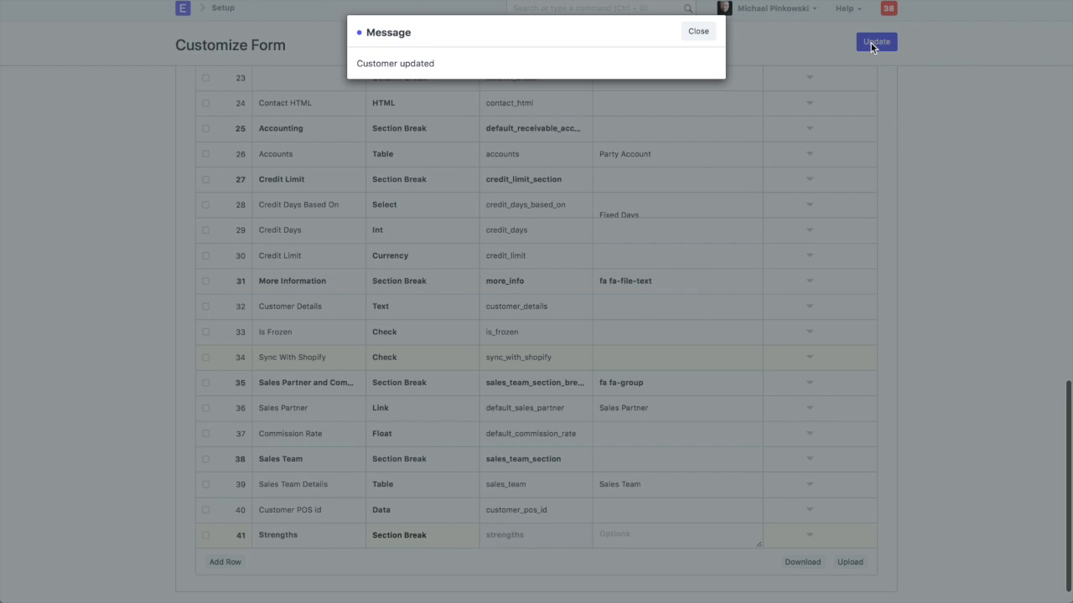
{"action": "left_click", "coordinate": [696, 32]}
Make the Strengths section collapsible in its row details and save the form customization
{"action": "scroll", "coordinate": [732, 207], "scroll_direction": "down", "scroll_amount": 1}
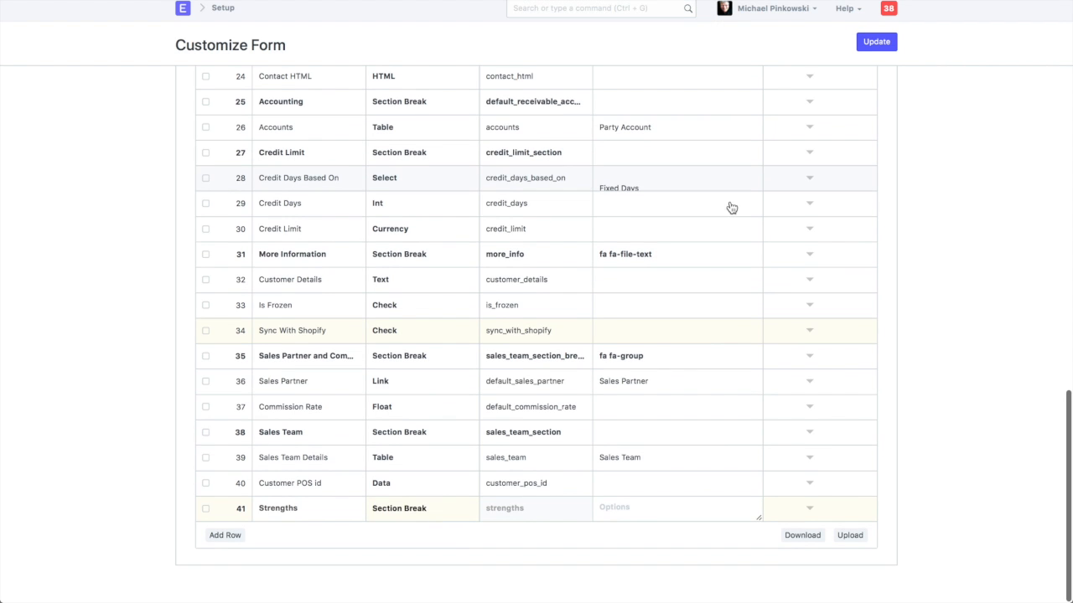
{"action": "left_click", "coordinate": [810, 509]}
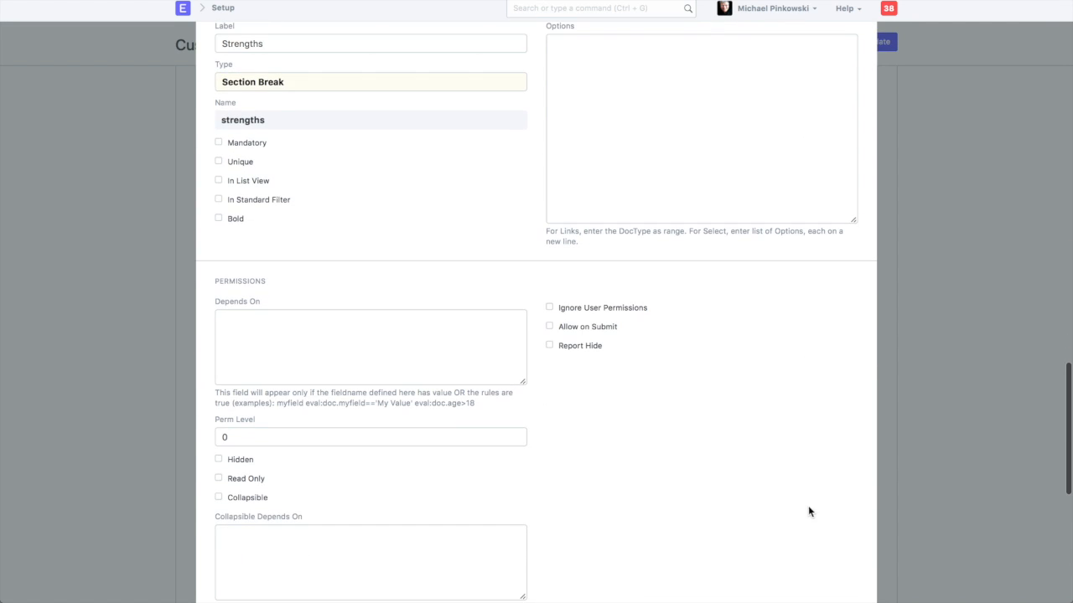
{"action": "left_click", "coordinate": [247, 499]}
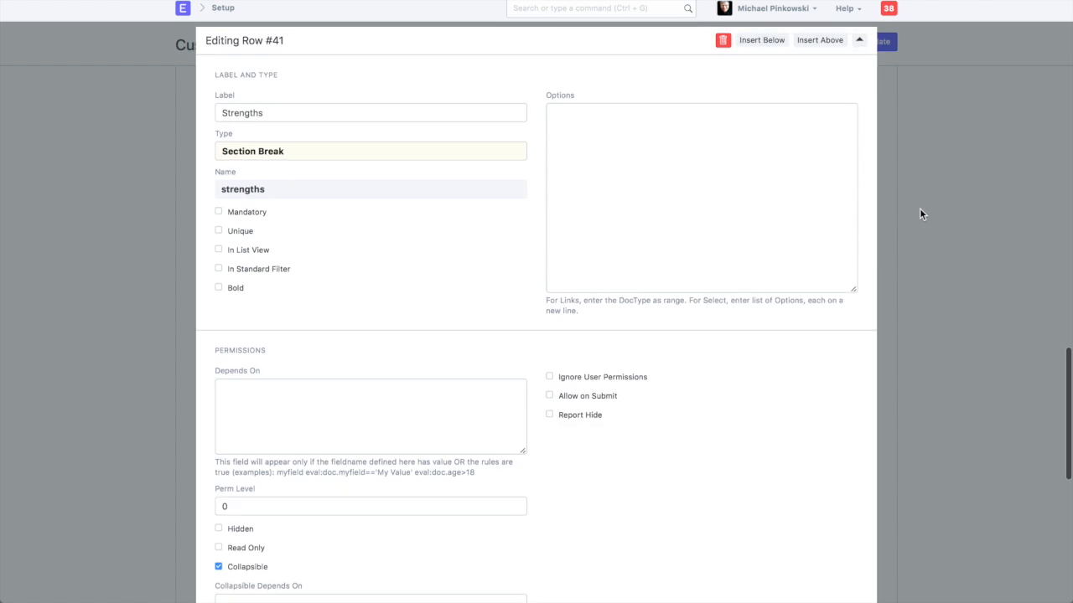
{"action": "left_click", "coordinate": [906, 63]}
{"action": "left_click", "coordinate": [878, 43]}
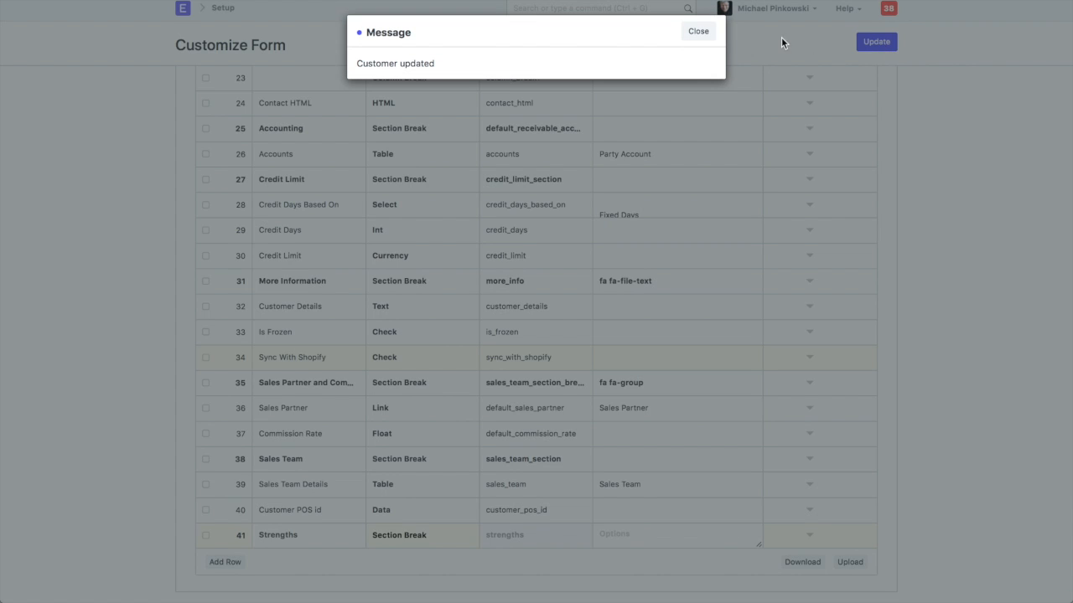
{"action": "left_click", "coordinate": [700, 33]}
Add a new Data field row below the Strengths section break and label it Strength01
{"action": "scroll", "coordinate": [813, 160], "scroll_direction": "down", "scroll_amount": 1}
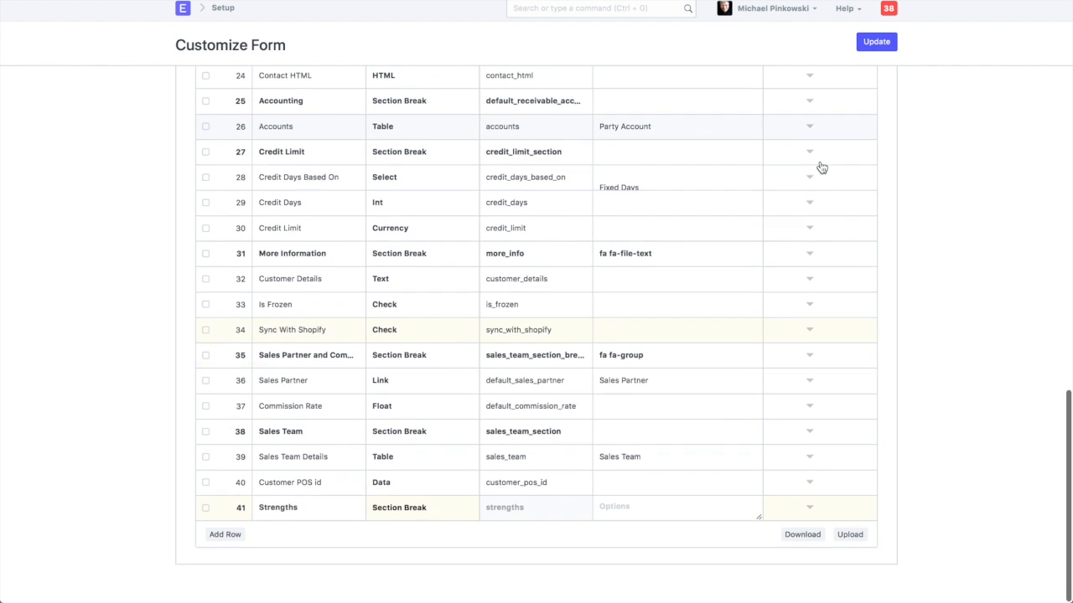
{"action": "left_click", "coordinate": [224, 537]}
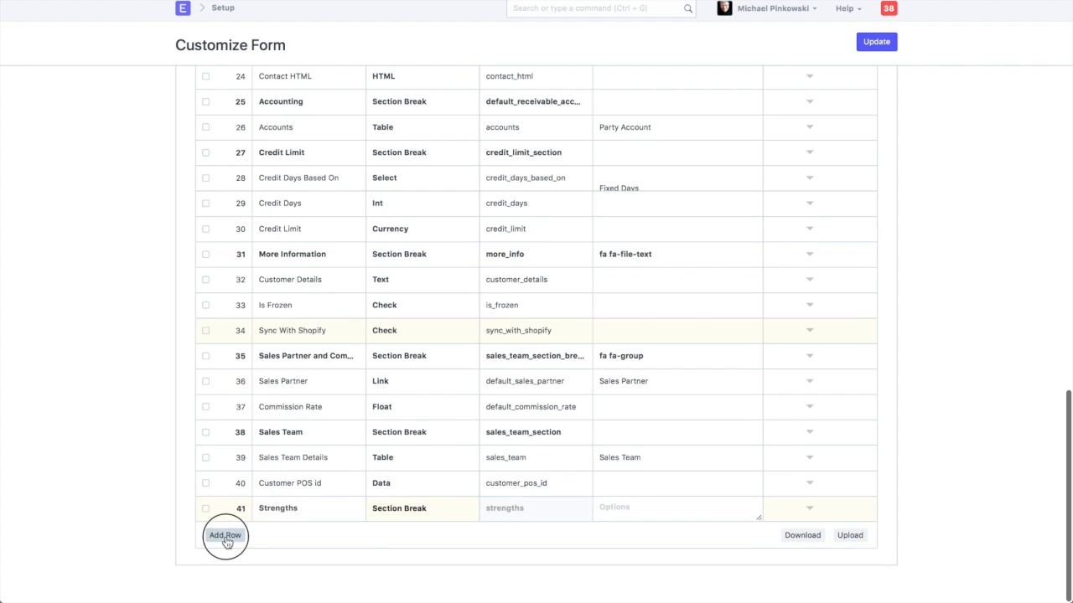
{"action": "left_click", "coordinate": [276, 537]}
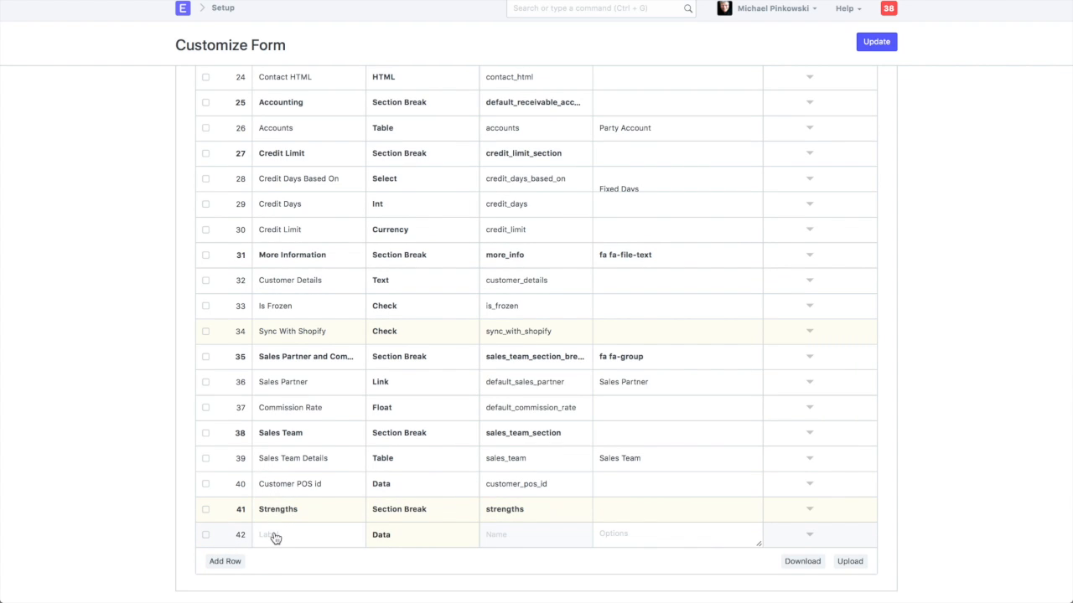
{"action": "type", "text": "Strength01"}
Copy the Strength01 label and reuse it to add a Data field row labelled Strength02
{"action": "left_click_drag", "start_coordinate": [303, 537], "coordinate": [254, 540]}
{"action": "key", "text": "ctrl+c"}
{"action": "left_click", "coordinate": [220, 561]}
{"action": "left_click", "coordinate": [278, 561]}
{"action": "key", "text": "ctrl+v"}
{"action": "key", "text": "BackSpace"}
{"action": "type", "text": "2"}
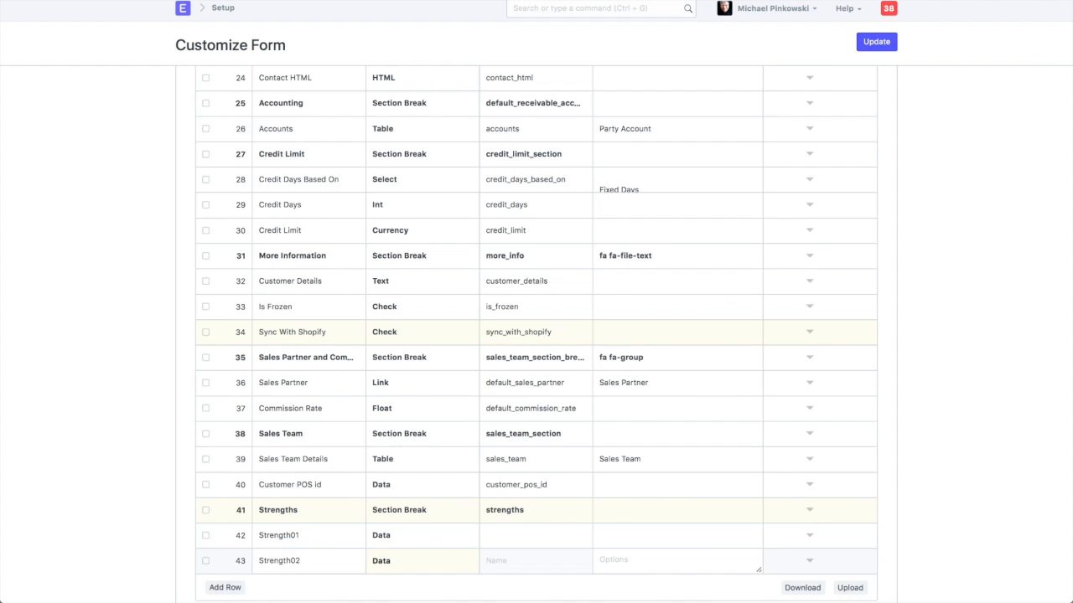
Add another Data field row from the copied label and name it Strength03
{"action": "left_click", "coordinate": [224, 587]}
{"action": "left_click", "coordinate": [264, 588]}
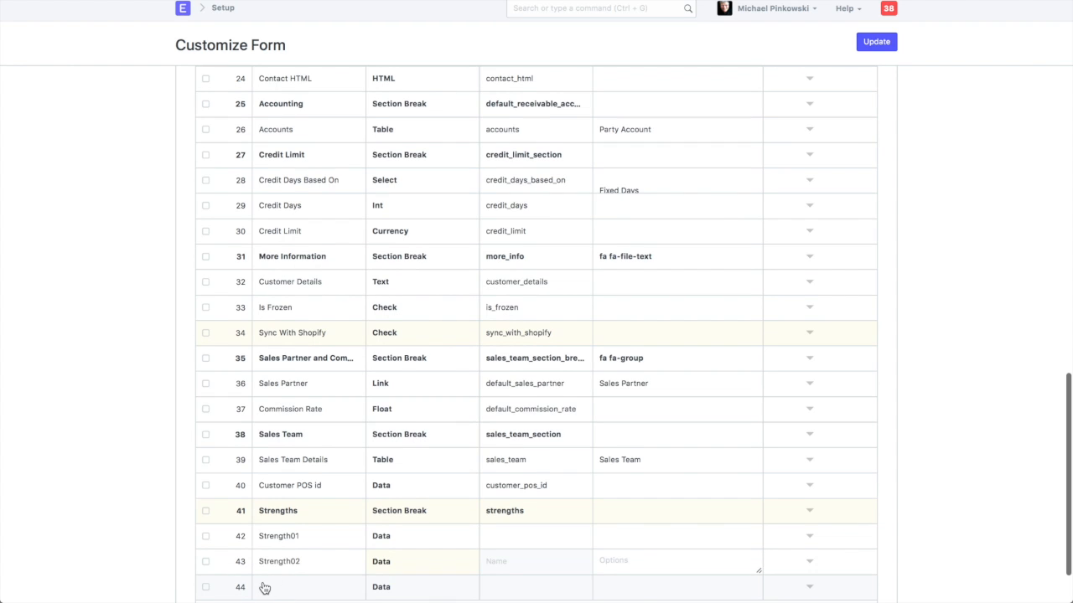
{"action": "key", "text": "ctrl+v"}
{"action": "key", "text": "BackSpace"}
{"action": "type", "text": "3"}
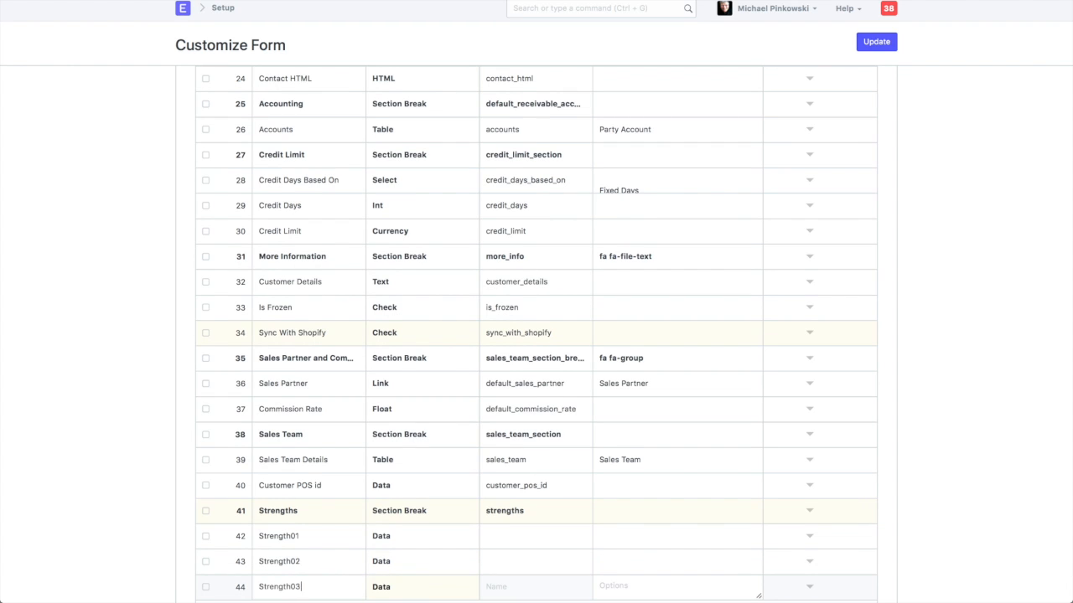
Add a Strength04 Data field row at the end of the field table, reusing the copied label
{"action": "scroll", "coordinate": [249, 553], "scroll_direction": "down", "scroll_amount": 2}
{"action": "left_click", "coordinate": [225, 537]}
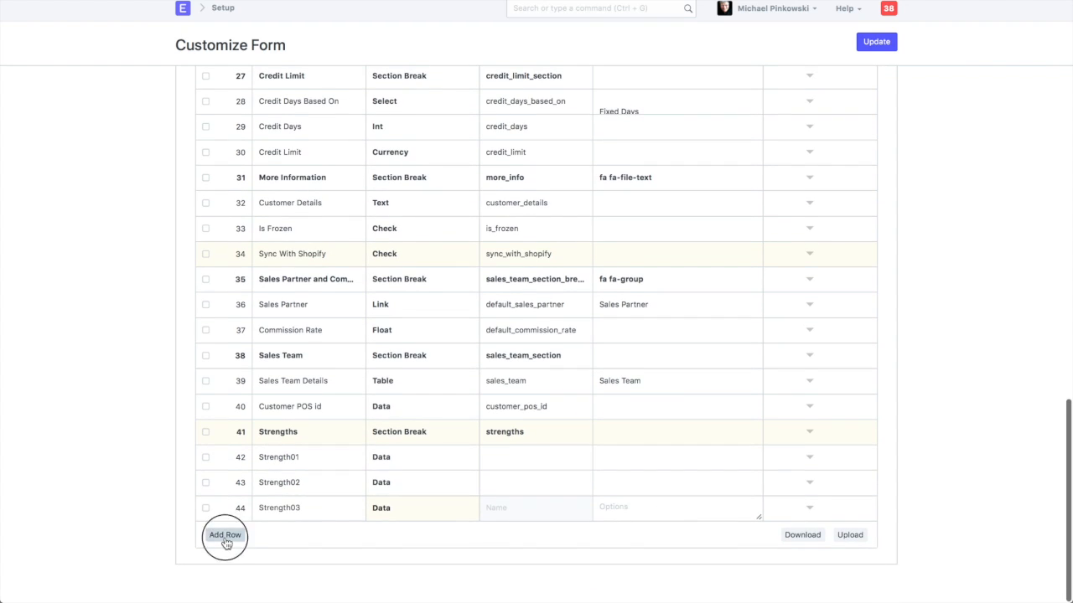
{"action": "left_click", "coordinate": [281, 545]}
{"action": "key", "text": "ctrl+v"}
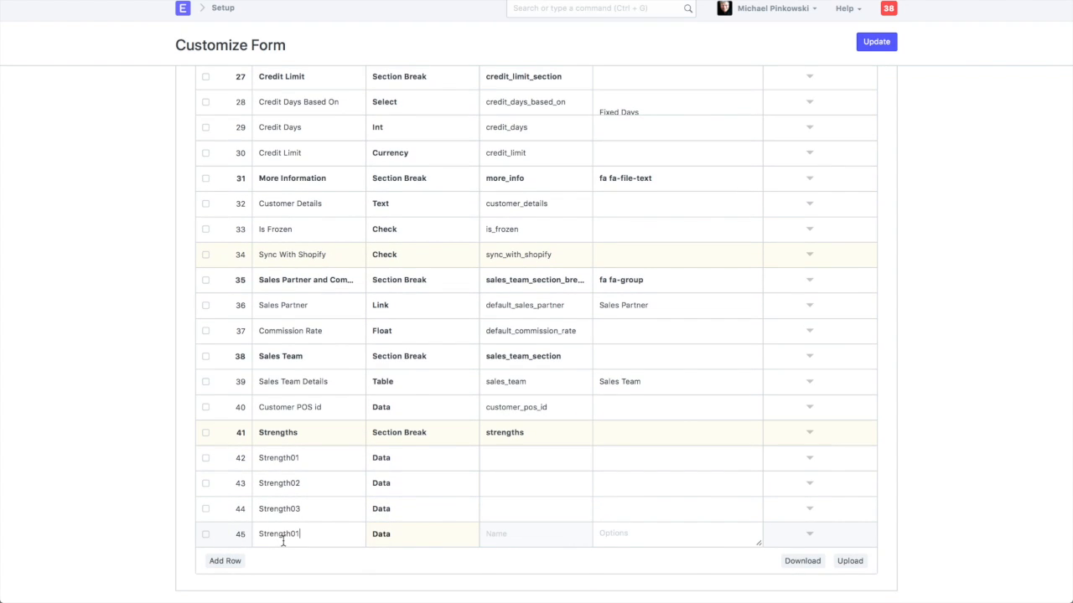
{"action": "key", "text": "BackSpace"}
{"action": "type", "text": "4"}
Add a last Data field row labelled Strength05 and update the Customer form with the new fields
{"action": "left_click", "coordinate": [225, 560]}
{"action": "left_click", "coordinate": [271, 565]}
{"action": "key", "text": "ctrl+v"}
{"action": "key", "text": "BackSpace"}
{"action": "type", "text": "5"}
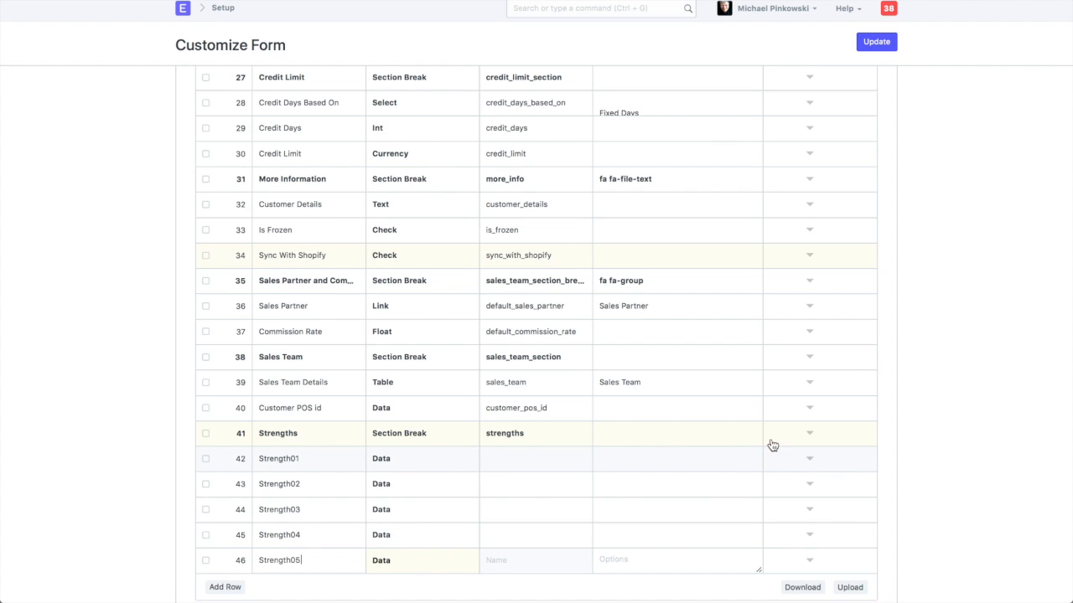
{"action": "left_click", "coordinate": [878, 44]}
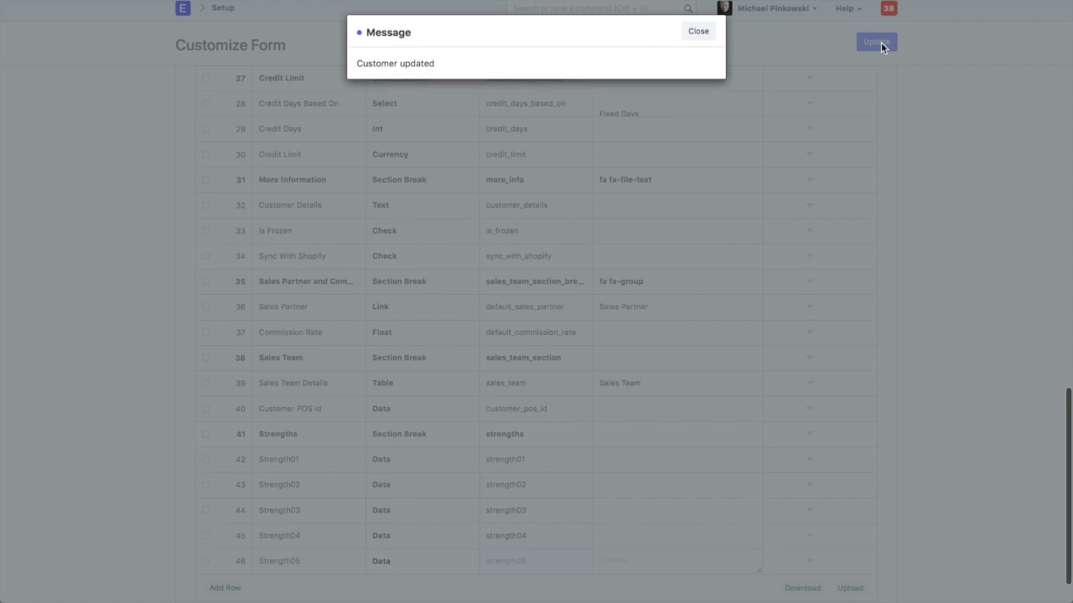
{"action": "left_click", "coordinate": [693, 39]}
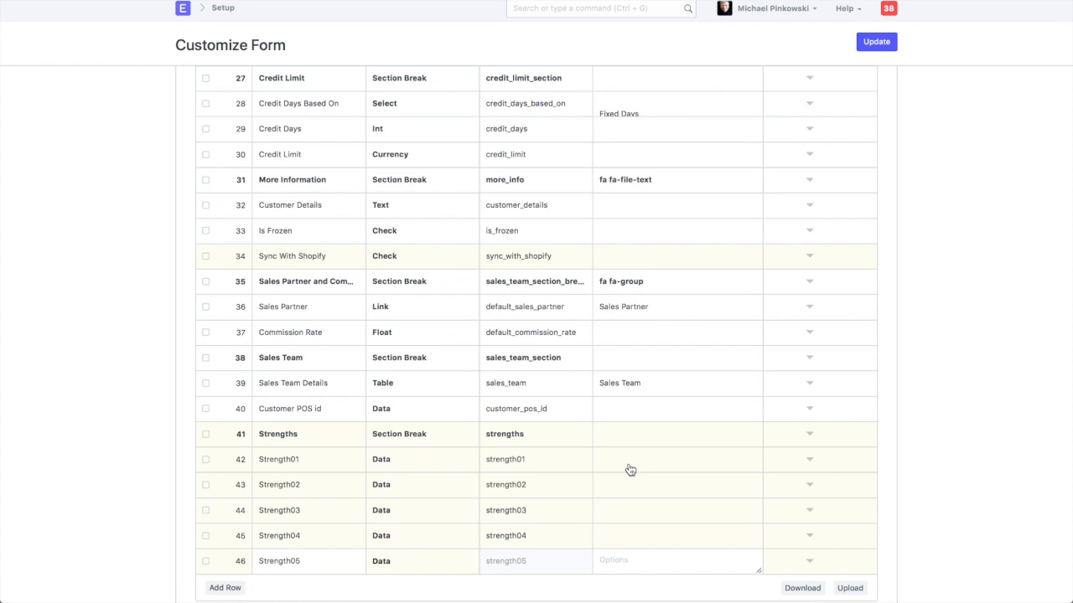
Change the type of the Strength01 and Strength02 fields to Select
{"action": "left_click", "coordinate": [386, 463]}
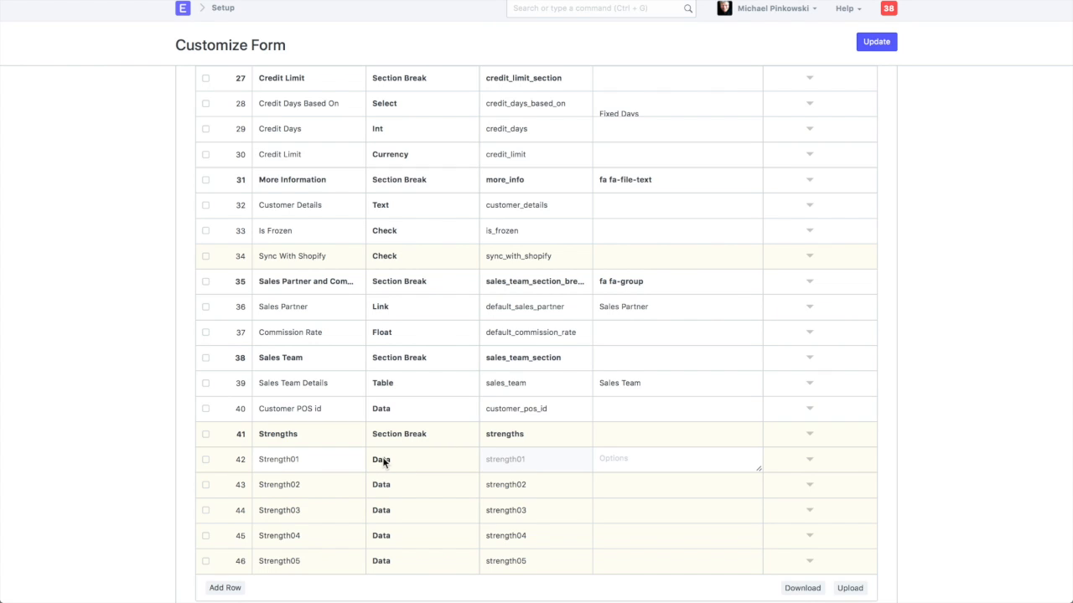
{"action": "left_click", "coordinate": [384, 461]}
{"action": "scroll", "coordinate": [403, 528], "scroll_direction": "down", "scroll_amount": 5}
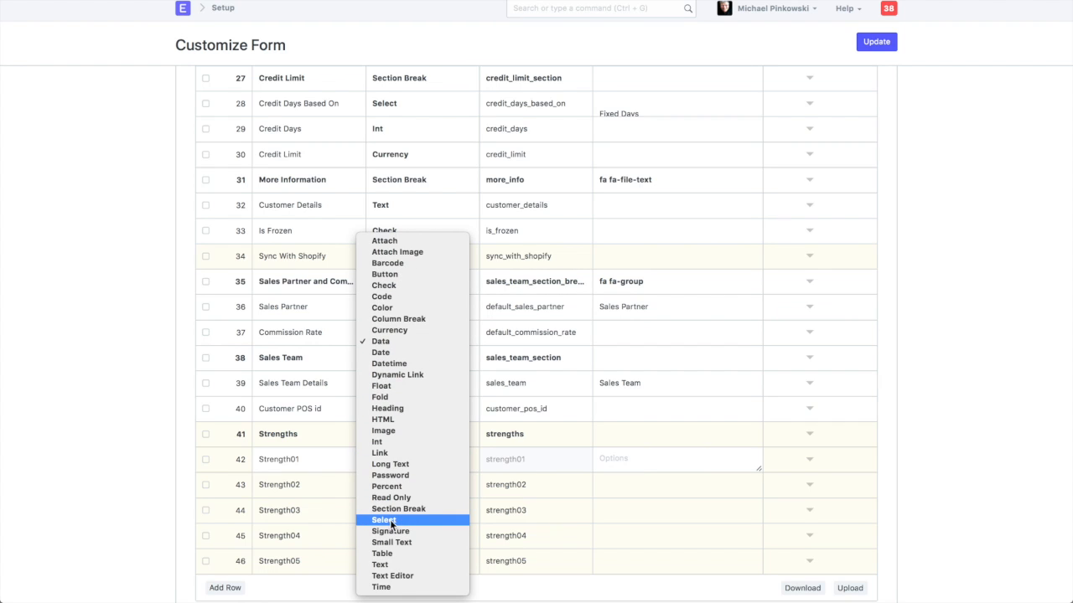
{"action": "left_click", "coordinate": [391, 521]}
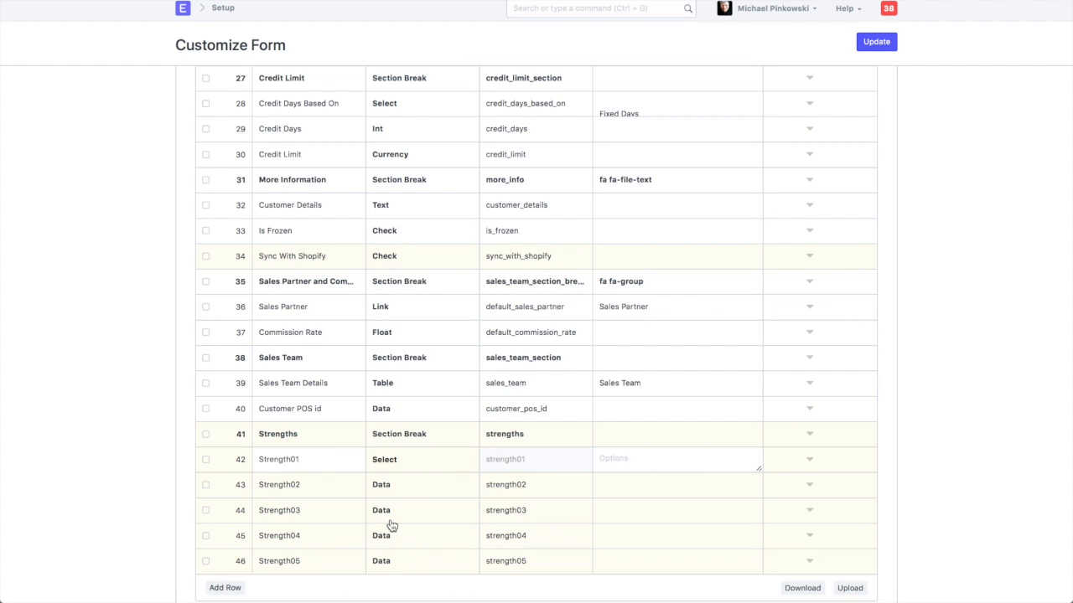
{"action": "left_click", "coordinate": [386, 486]}
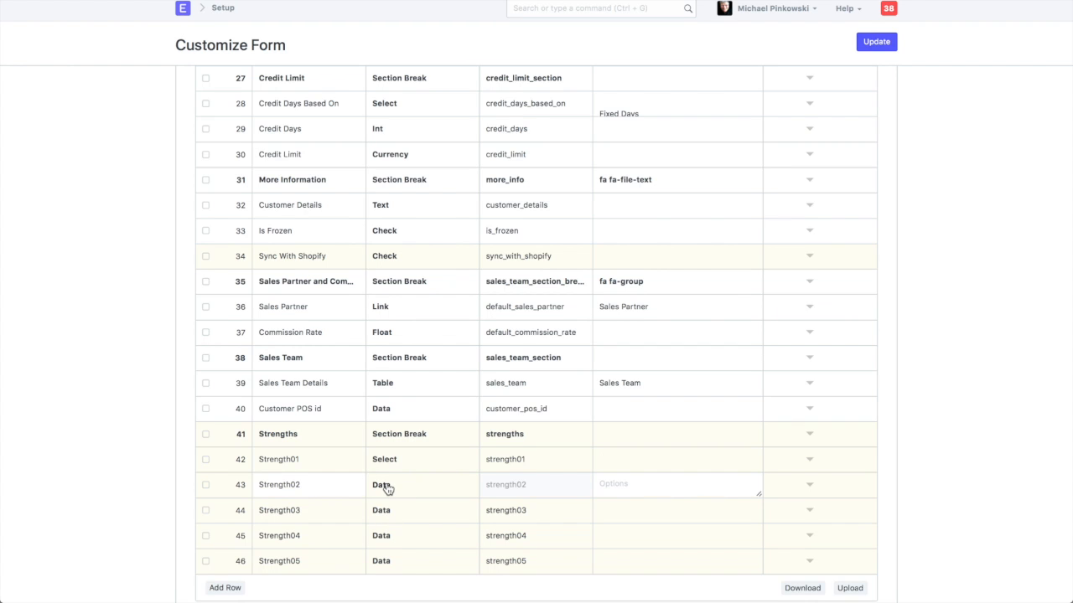
{"action": "left_click", "coordinate": [386, 486]}
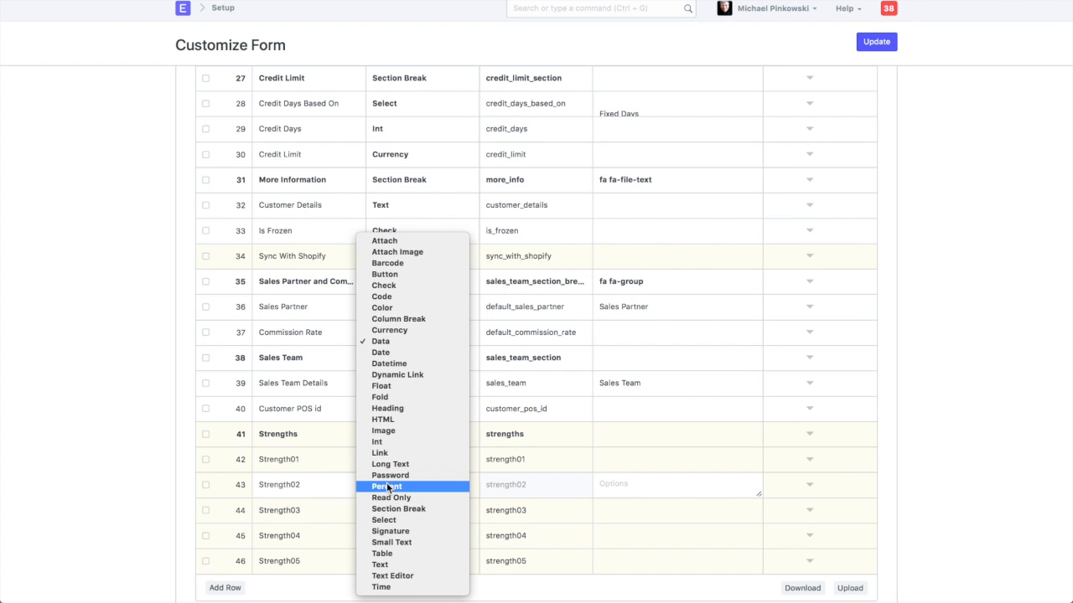
{"action": "left_click", "coordinate": [390, 520]}
Change the type of the Strength03, Strength04 and Strength05 fields to Select
{"action": "left_click", "coordinate": [379, 510]}
{"action": "left_click", "coordinate": [381, 513]}
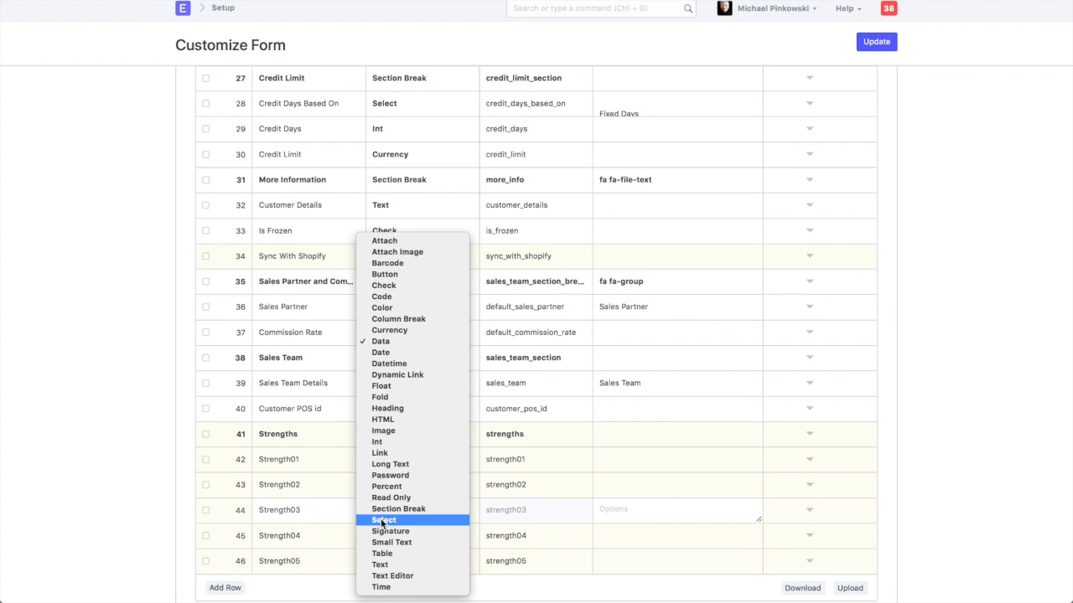
{"action": "left_click", "coordinate": [383, 521]}
{"action": "left_click", "coordinate": [382, 541]}
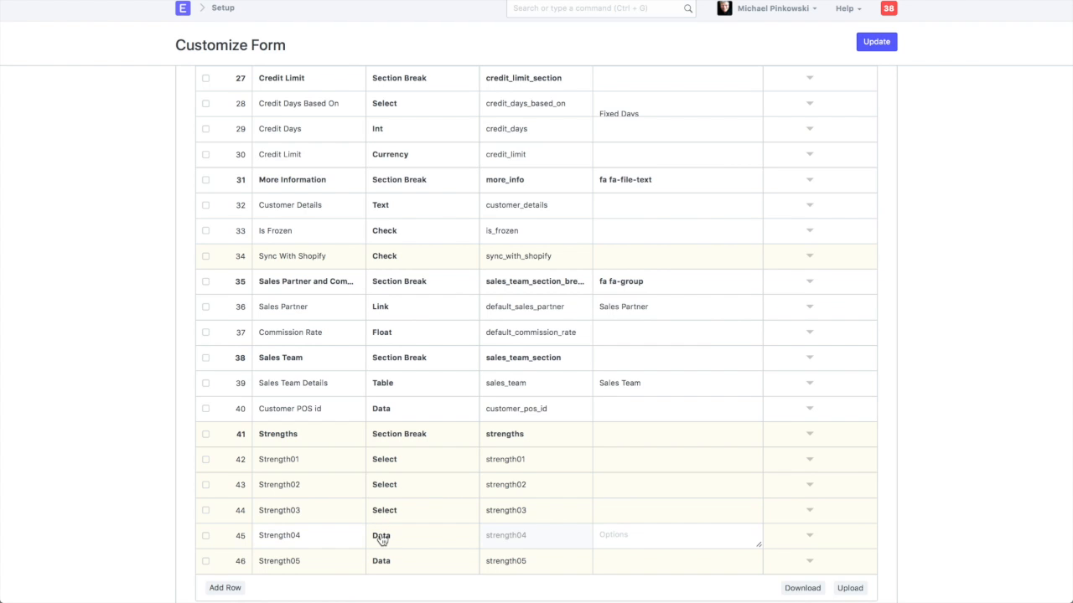
{"action": "left_click", "coordinate": [381, 538]}
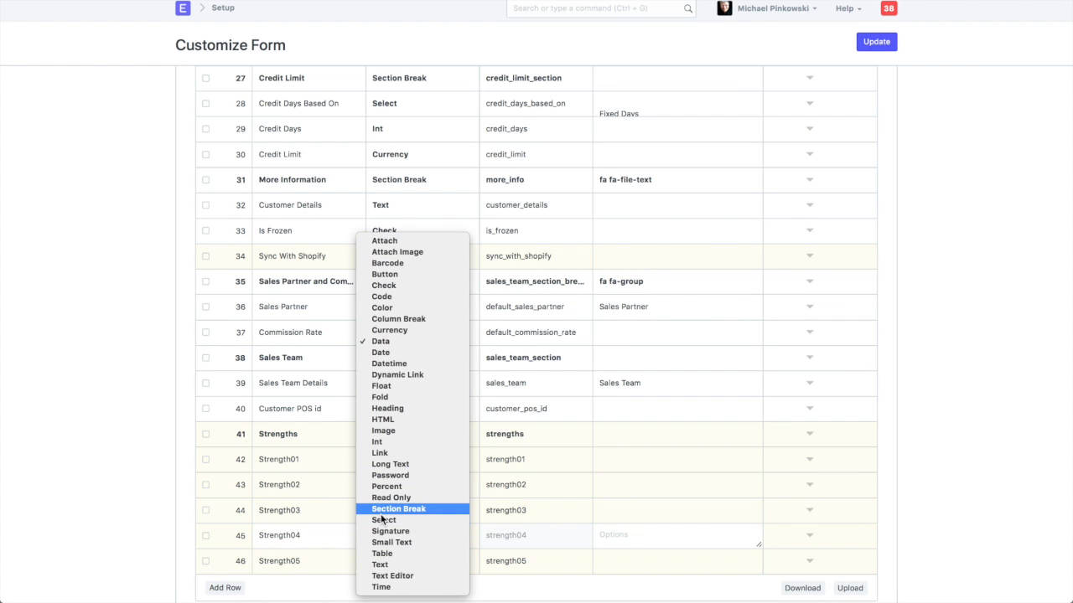
{"action": "left_click", "coordinate": [383, 521]}
{"action": "scroll", "coordinate": [381, 524], "scroll_direction": "down", "scroll_amount": 1}
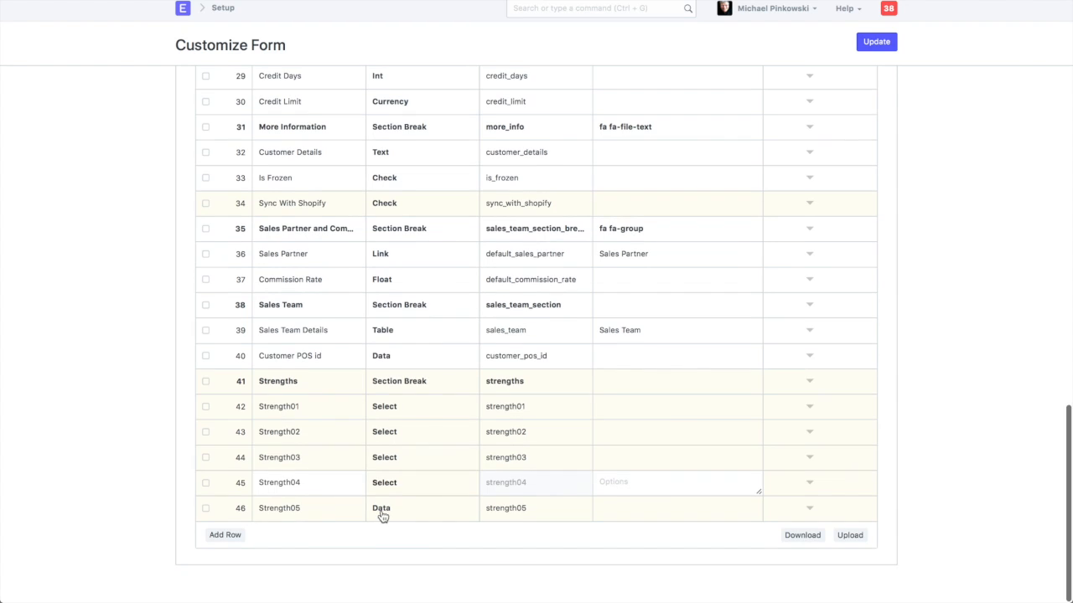
{"action": "left_click", "coordinate": [381, 513]}
{"action": "left_click", "coordinate": [381, 513]}
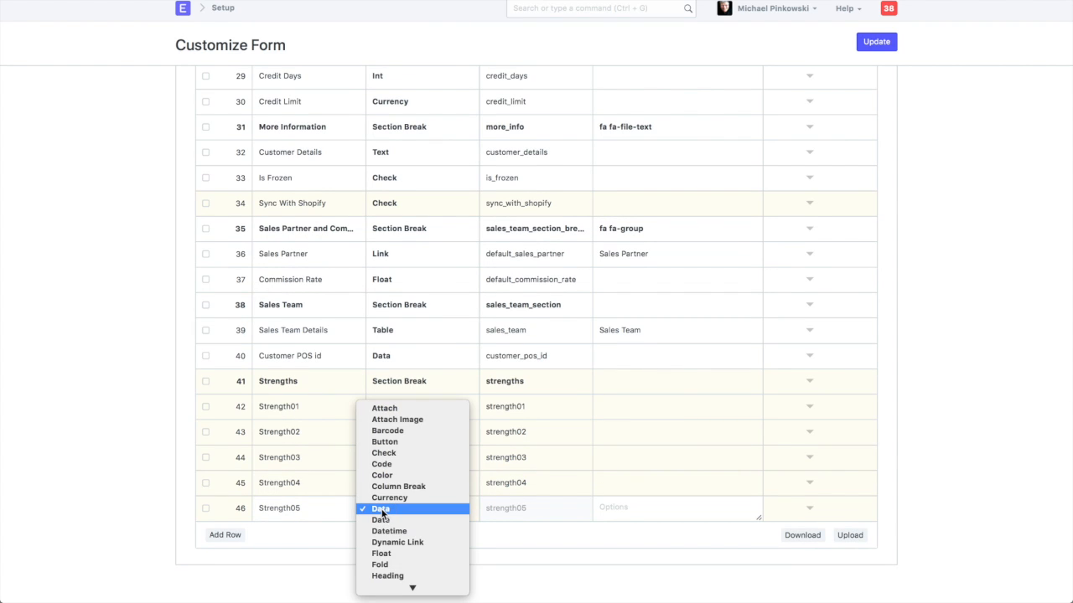
{"action": "left_click", "coordinate": [385, 521]}
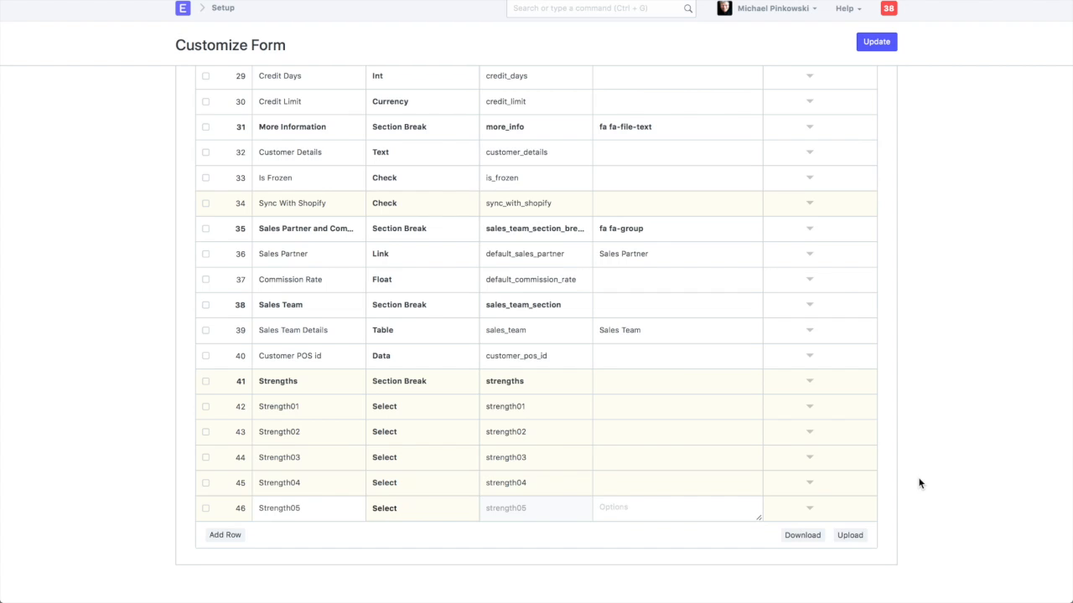
Switch to Excel, copy the strengths list in cells A1:A34, and return to the Customize Form page in the browser
{"action": "mouse_move", "coordinate": [817, 591]}
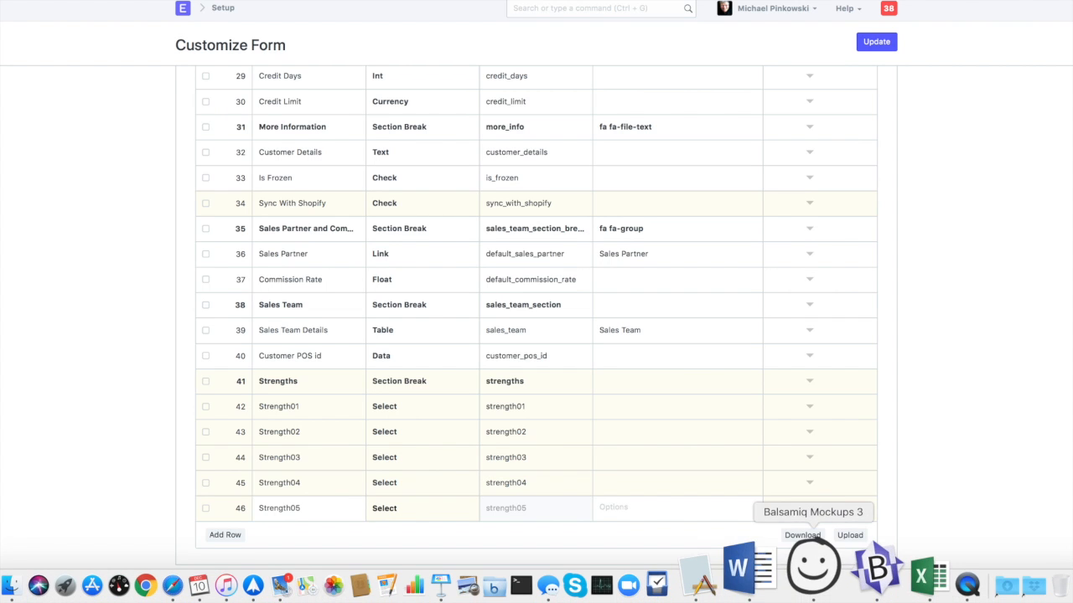
{"action": "left_click", "coordinate": [863, 579]}
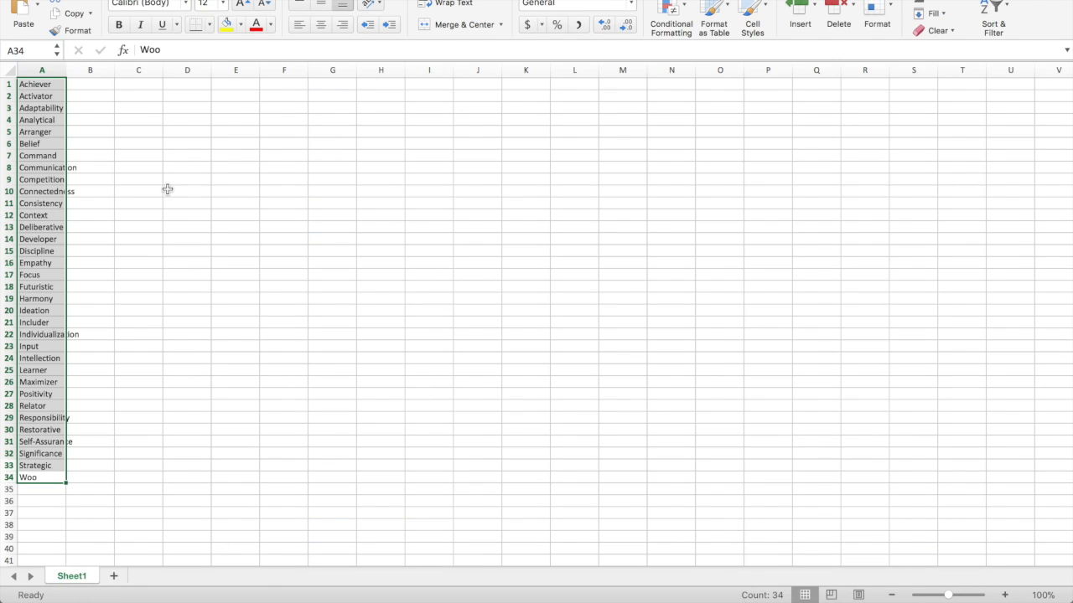
{"action": "left_click", "coordinate": [81, 92]}
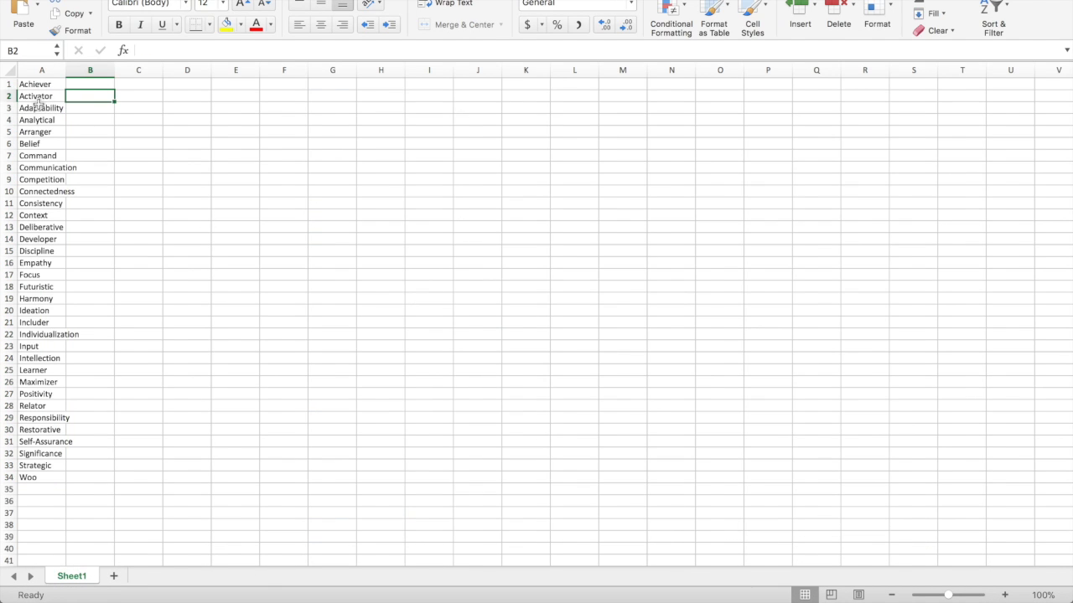
{"action": "left_click_drag", "start_coordinate": [33, 84], "coordinate": [17, 475]}
{"action": "key", "text": "cmd+c"}
{"action": "mouse_move", "coordinate": [433, 591]}
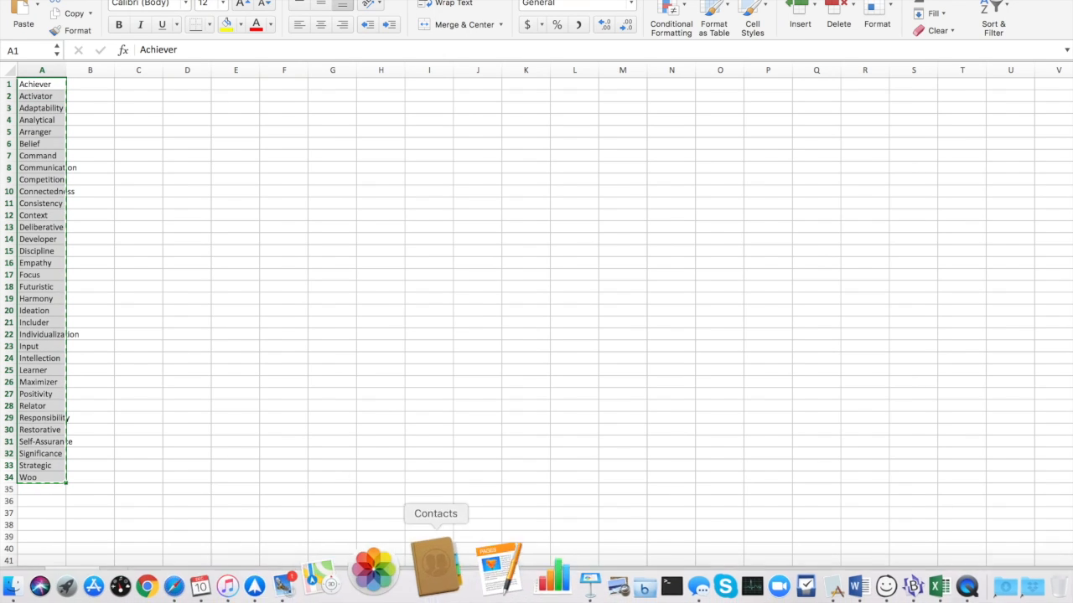
{"action": "left_click", "coordinate": [251, 585]}
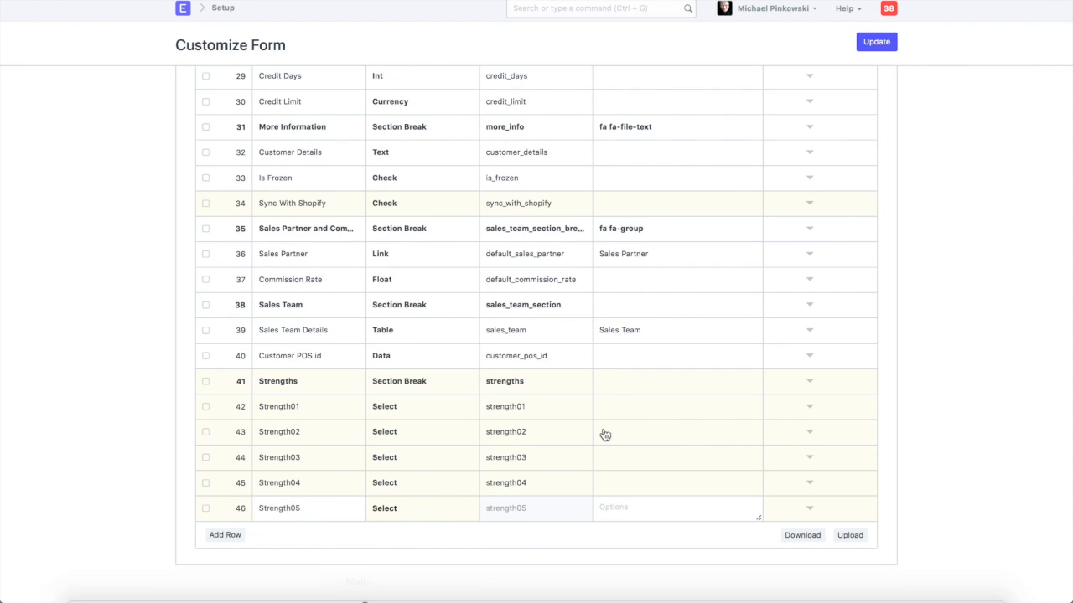
Paste the copied strengths list into the options of the Strengths section break row and look through it
{"action": "left_click", "coordinate": [618, 391]}
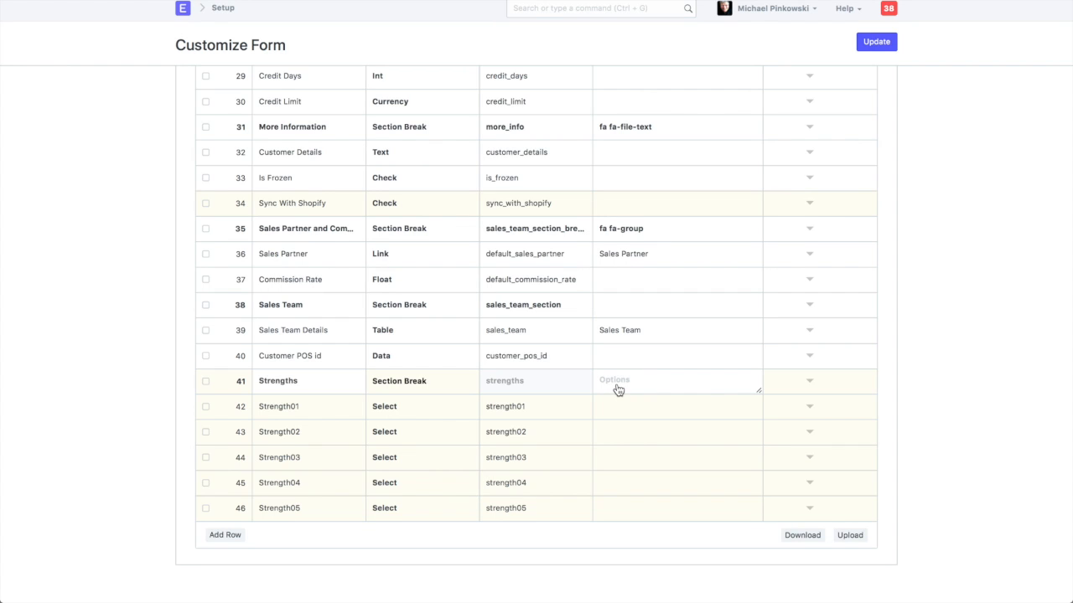
{"action": "key", "text": "ctrl+v"}
{"action": "scroll", "coordinate": [618, 384], "scroll_direction": "up", "scroll_amount": 5}
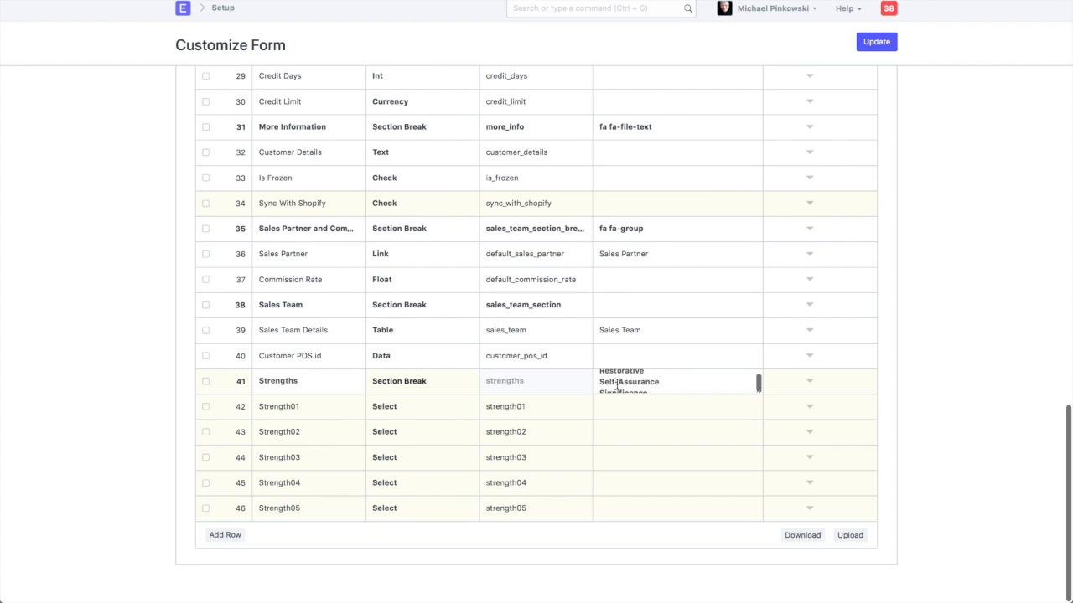
{"action": "scroll", "coordinate": [617, 384], "scroll_direction": "up", "scroll_amount": 5}
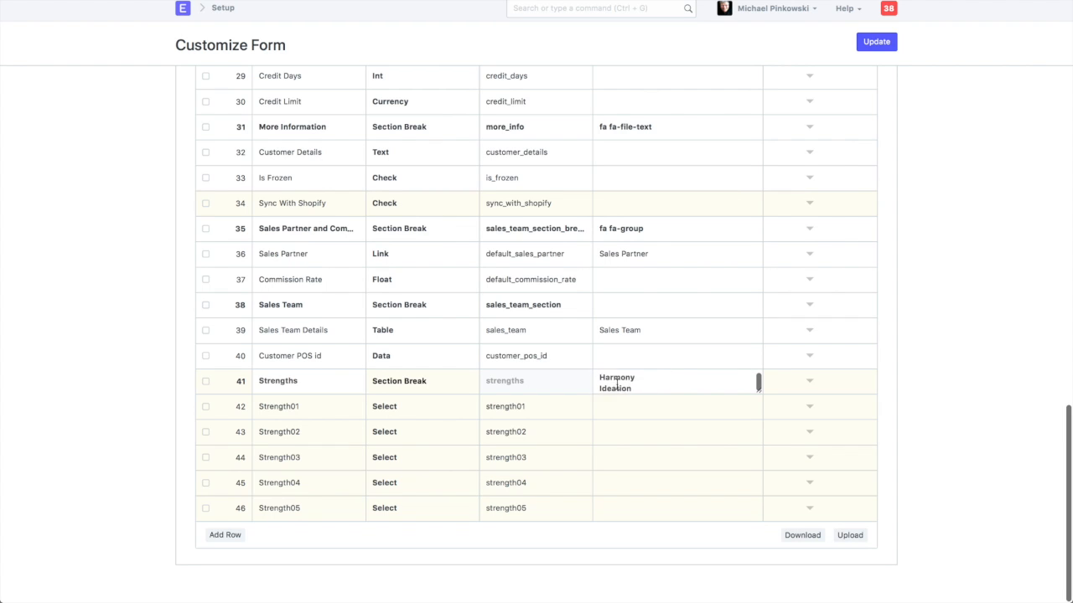
Paste the copied strengths list into the options of each field from Strength01 to Strength05
{"action": "left_click", "coordinate": [618, 411]}
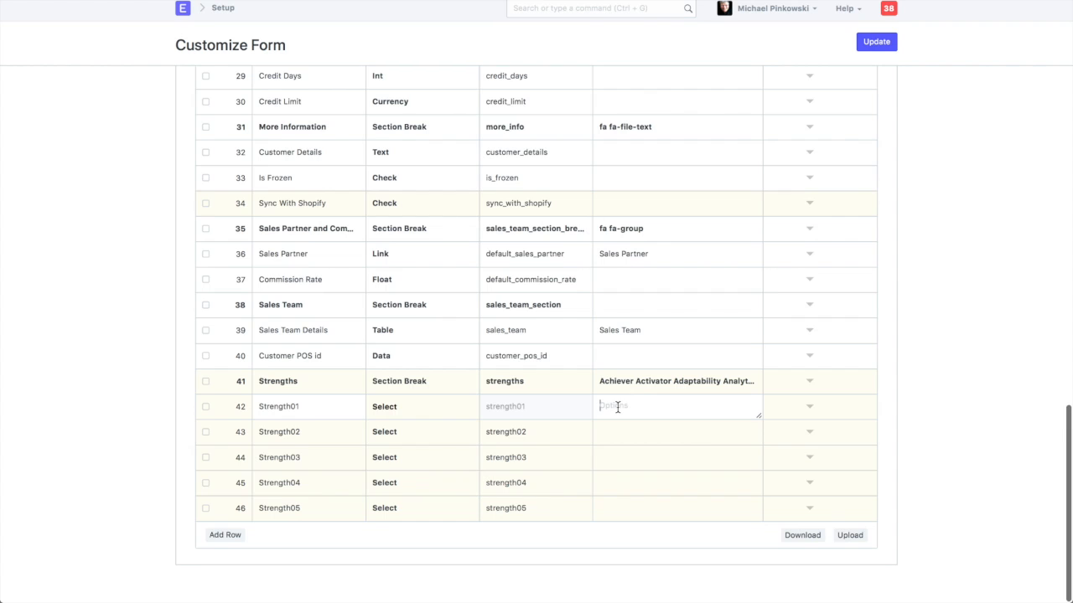
{"action": "key", "text": "ctrl+v"}
{"action": "left_click", "coordinate": [617, 431]}
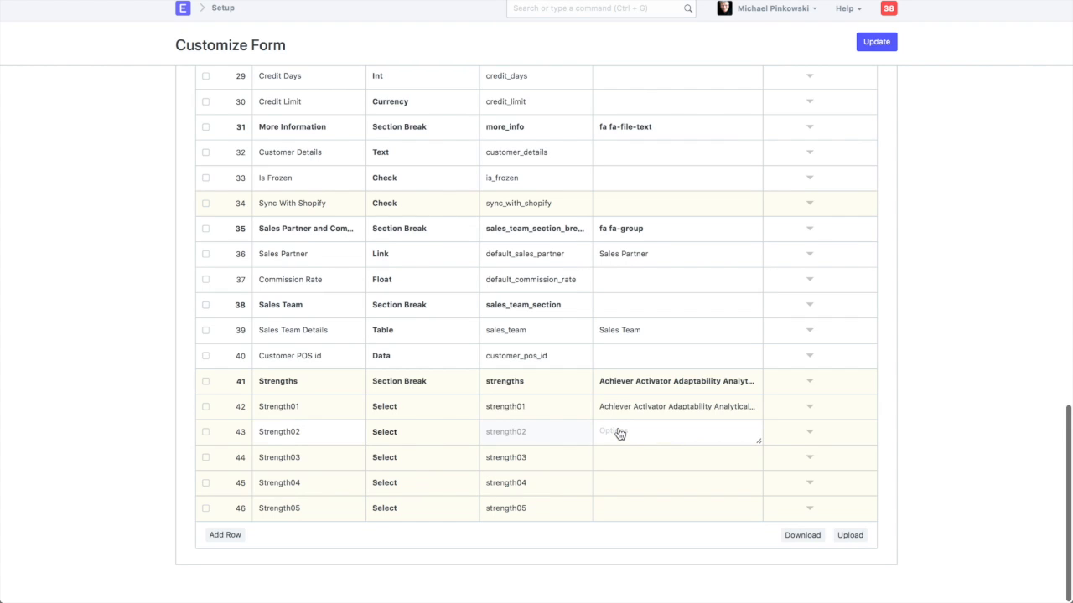
{"action": "key", "text": "ctrl+v"}
{"action": "left_click", "coordinate": [619, 456]}
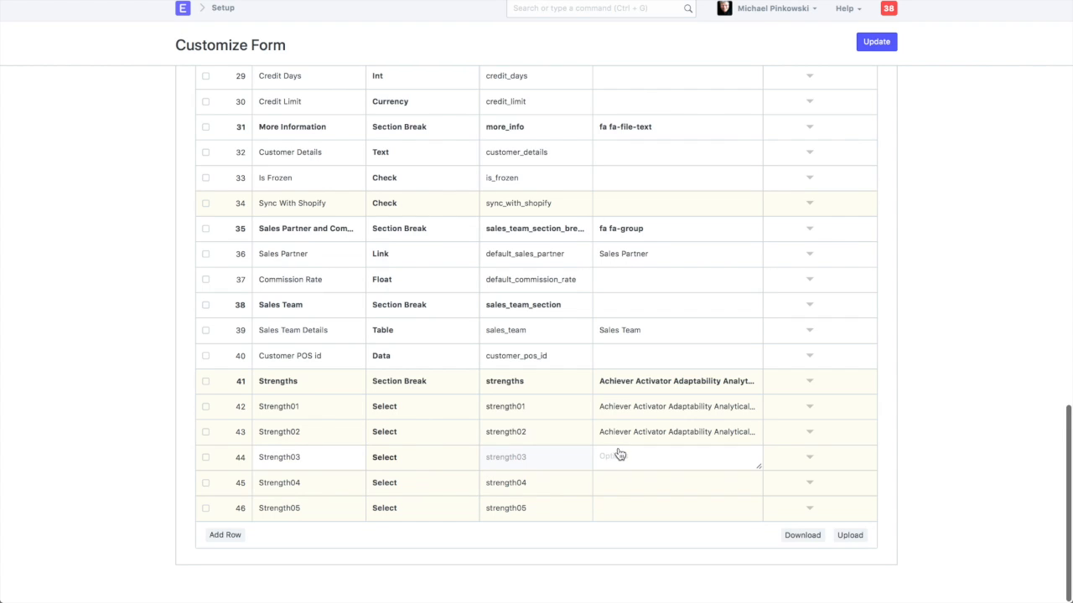
{"action": "key", "text": "ctrl+v"}
{"action": "left_click", "coordinate": [618, 484]}
{"action": "key", "text": "ctrl+v"}
{"action": "left_click", "coordinate": [618, 508]}
{"action": "key", "text": "ctrl+v"}
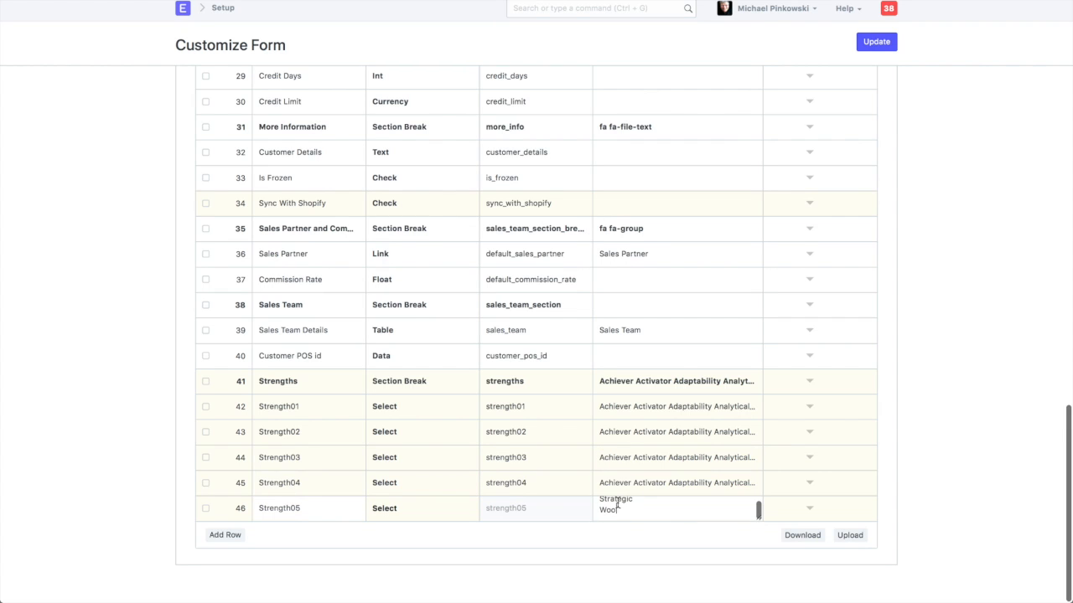
Clear all options from the Strengths section break row and update the Customer form
{"action": "left_click", "coordinate": [637, 440]}
{"action": "left_click", "coordinate": [638, 382]}
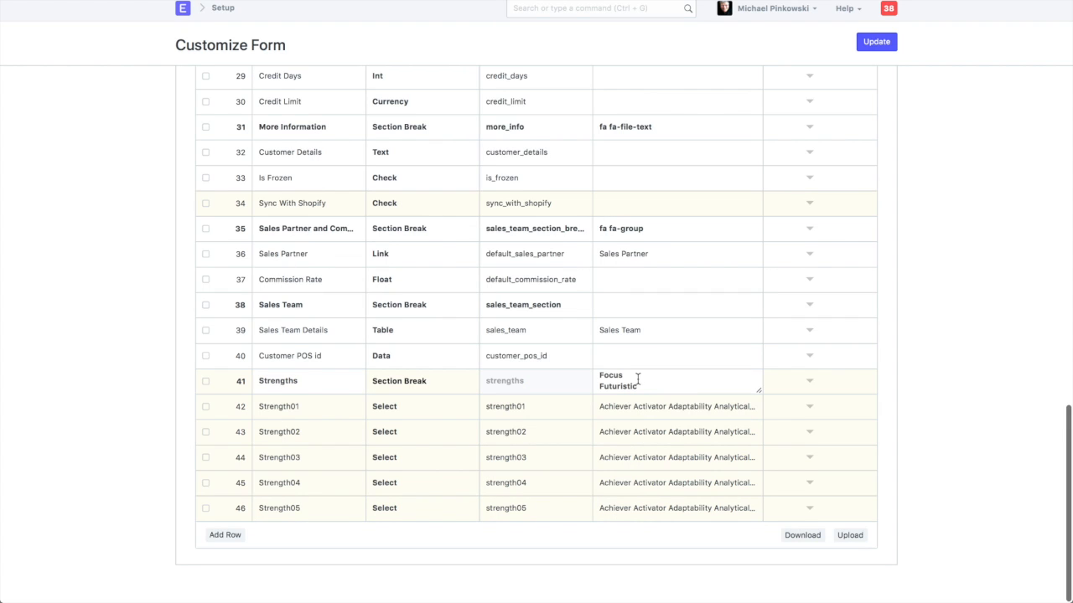
{"action": "double_click", "coordinate": [649, 384]}
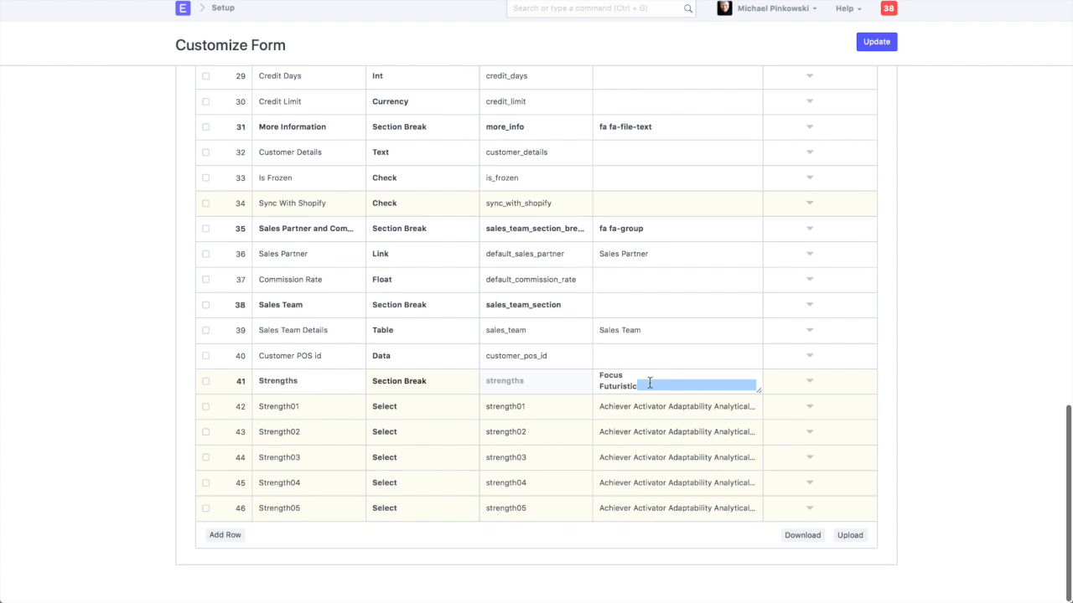
{"action": "type", "text": "aHarmony"}
{"action": "key", "text": "super+a"}
{"action": "key", "text": "BackSpace"}
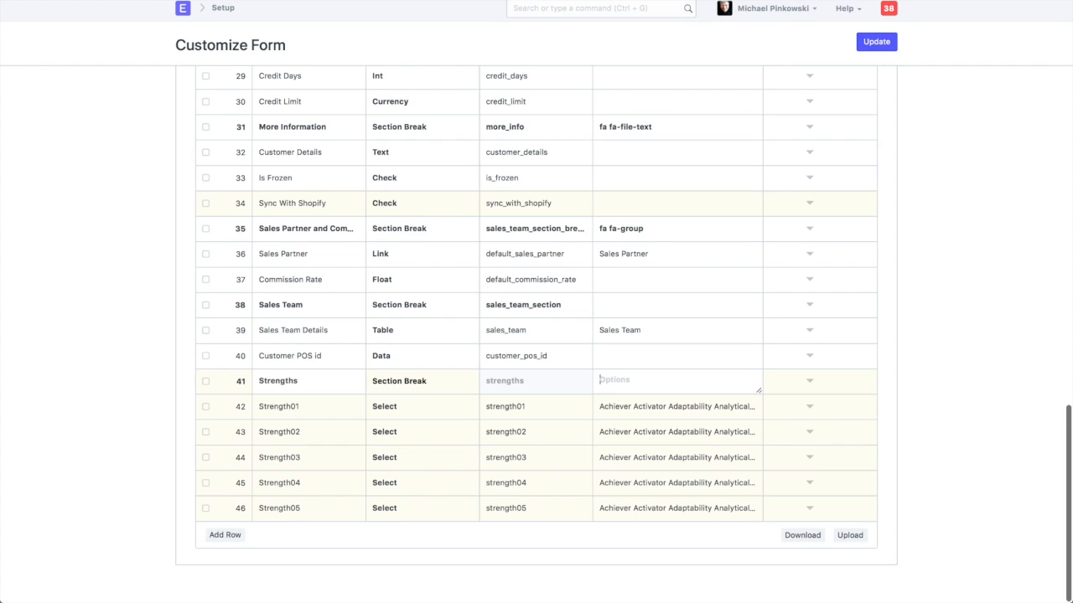
{"action": "left_click", "coordinate": [934, 401]}
{"action": "left_click", "coordinate": [876, 43]}
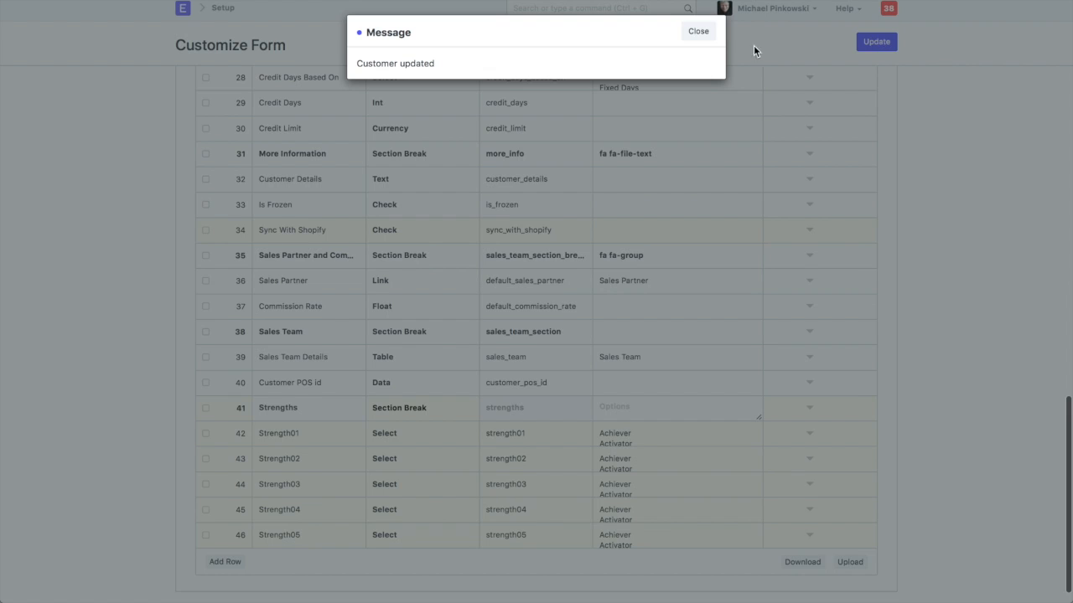
Search for "cust" to reach the Customer list and open the first customer's record
{"action": "left_click", "coordinate": [699, 31]}
{"action": "left_click", "coordinate": [564, 8]}
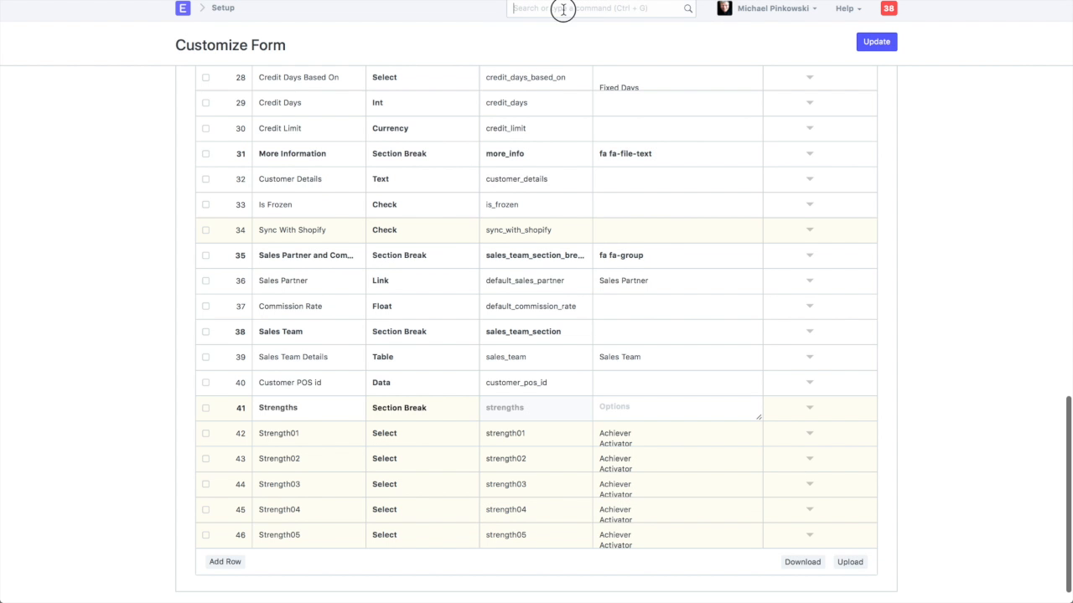
{"action": "type", "text": "cust"}
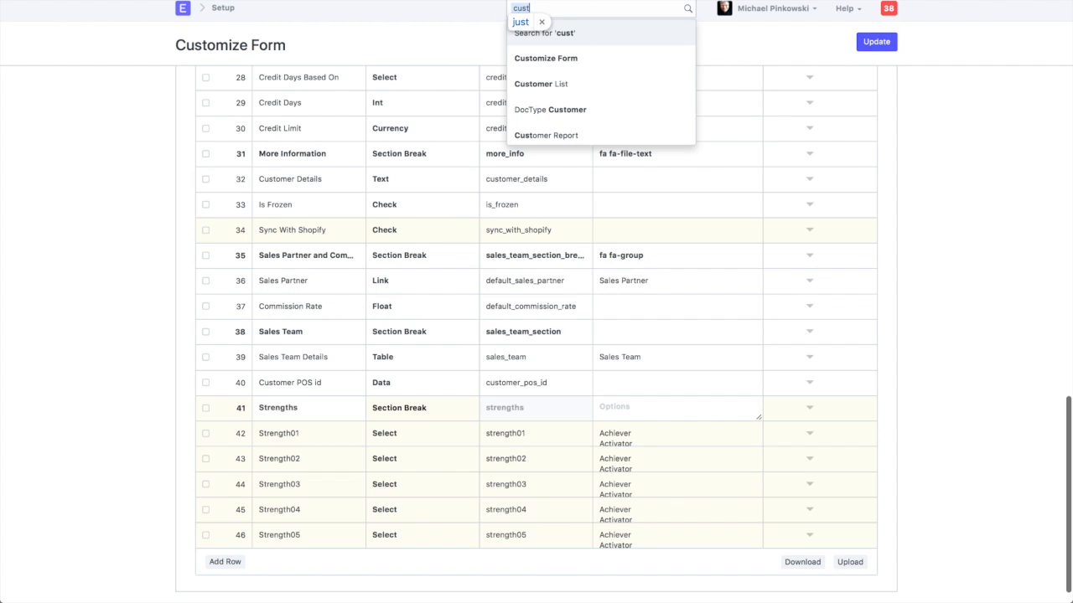
{"action": "left_click", "coordinate": [536, 86]}
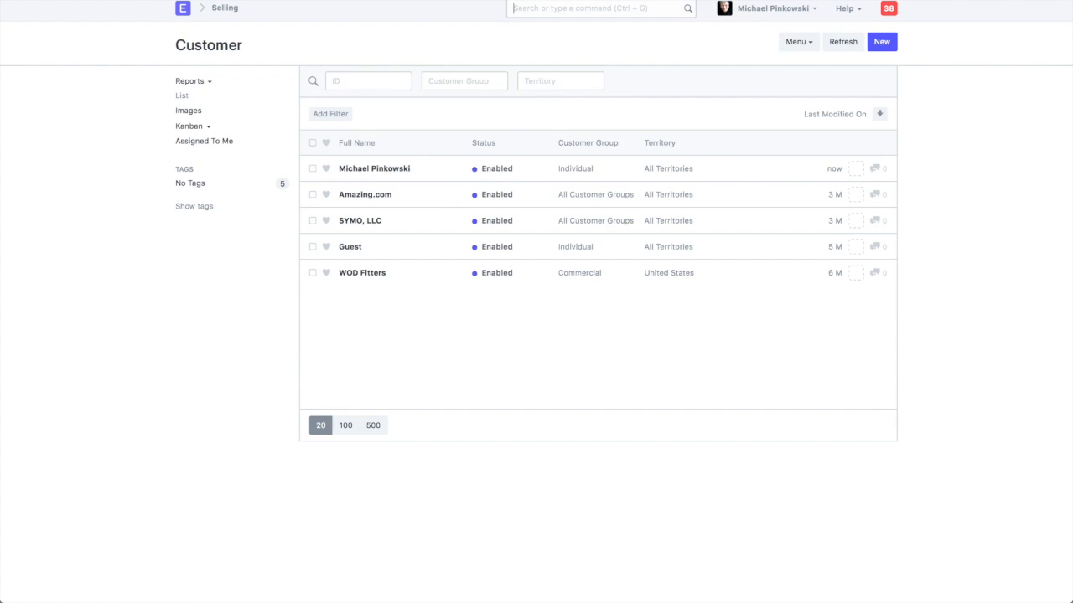
{"action": "left_click", "coordinate": [881, 41]}
{"action": "left_click", "coordinate": [363, 170]}
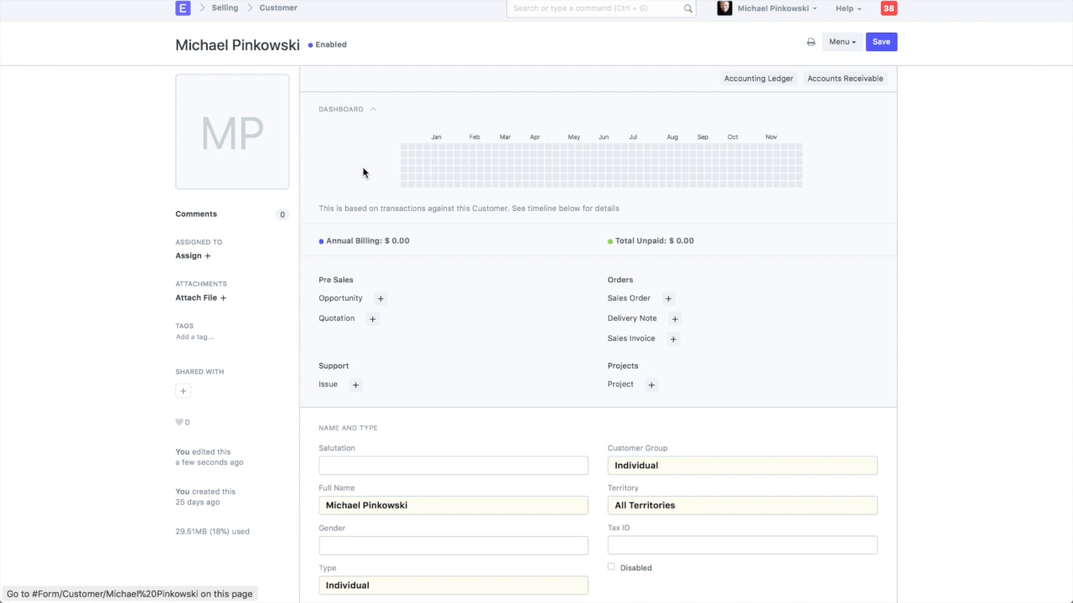
Expand the Strengths section of the customer record and set Strength01 to Strategic
{"action": "scroll", "coordinate": [363, 172], "scroll_direction": "down", "scroll_amount": 5}
{"action": "scroll", "coordinate": [363, 172], "scroll_direction": "down", "scroll_amount": 3}
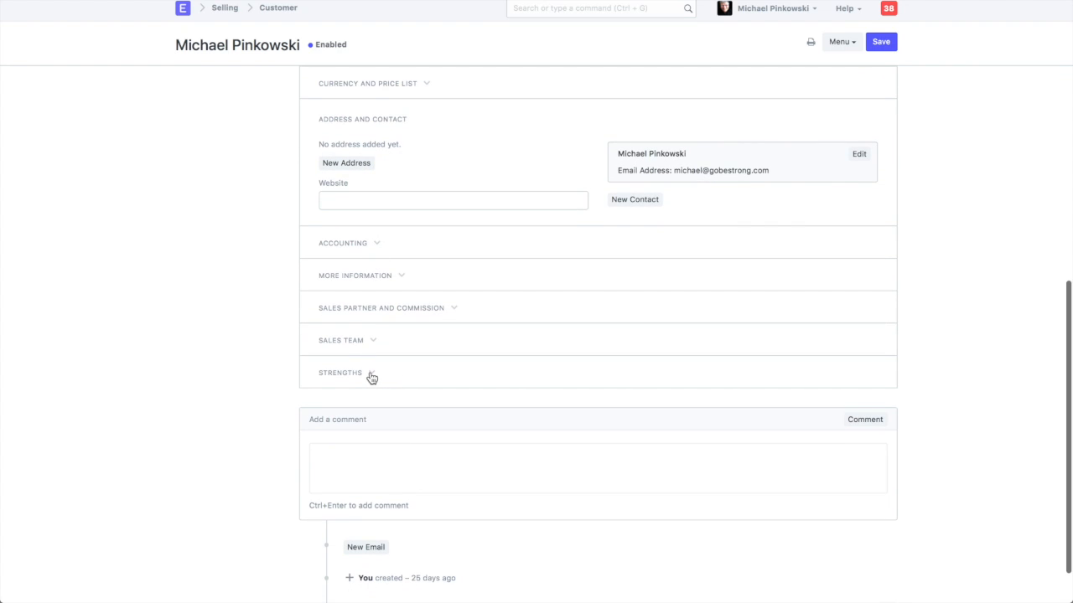
{"action": "left_click", "coordinate": [373, 377]}
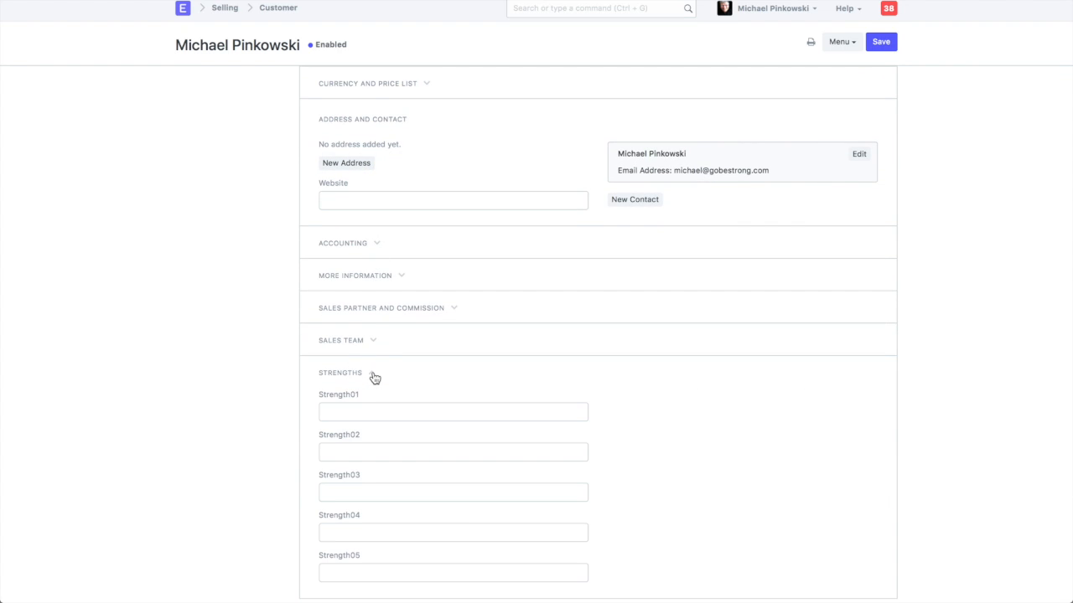
{"action": "scroll", "coordinate": [441, 461], "scroll_direction": "down", "scroll_amount": 2}
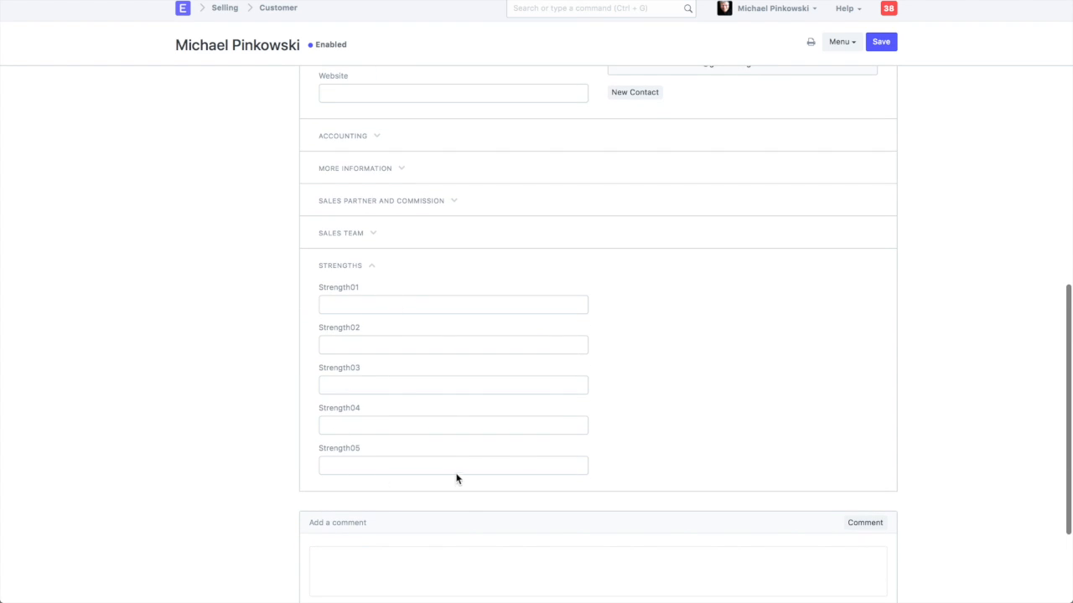
{"action": "left_click", "coordinate": [417, 305]}
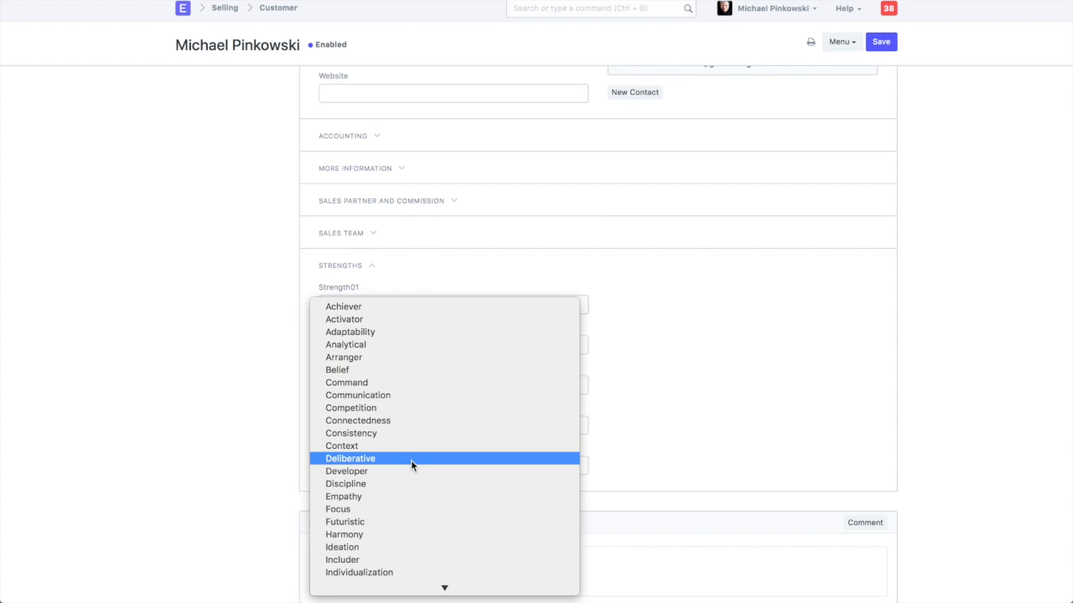
{"action": "scroll", "coordinate": [410, 460], "scroll_direction": "down", "scroll_amount": 5}
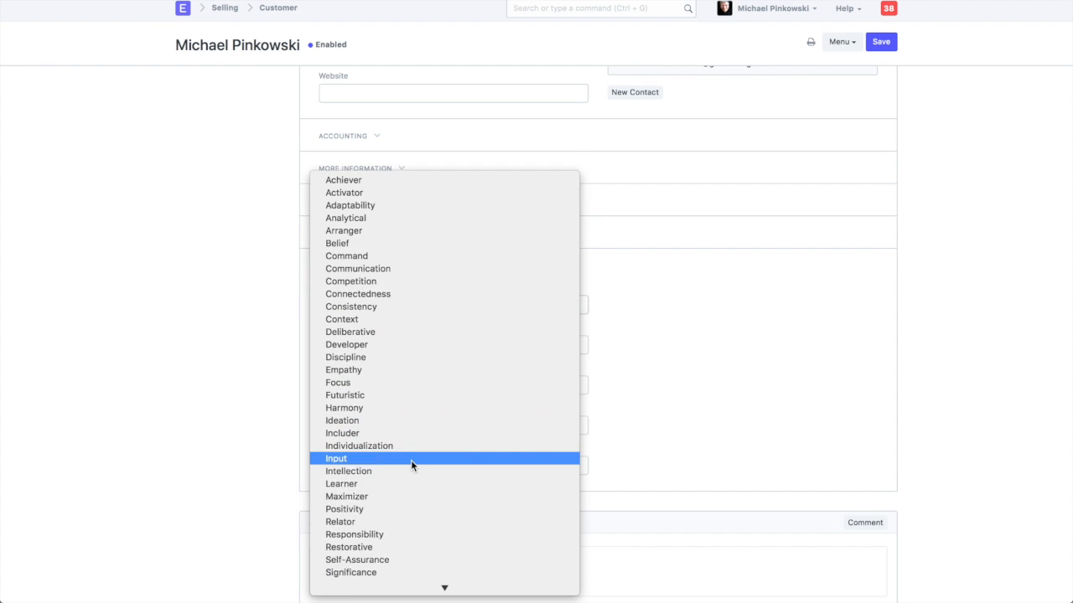
{"action": "left_click", "coordinate": [390, 573]}
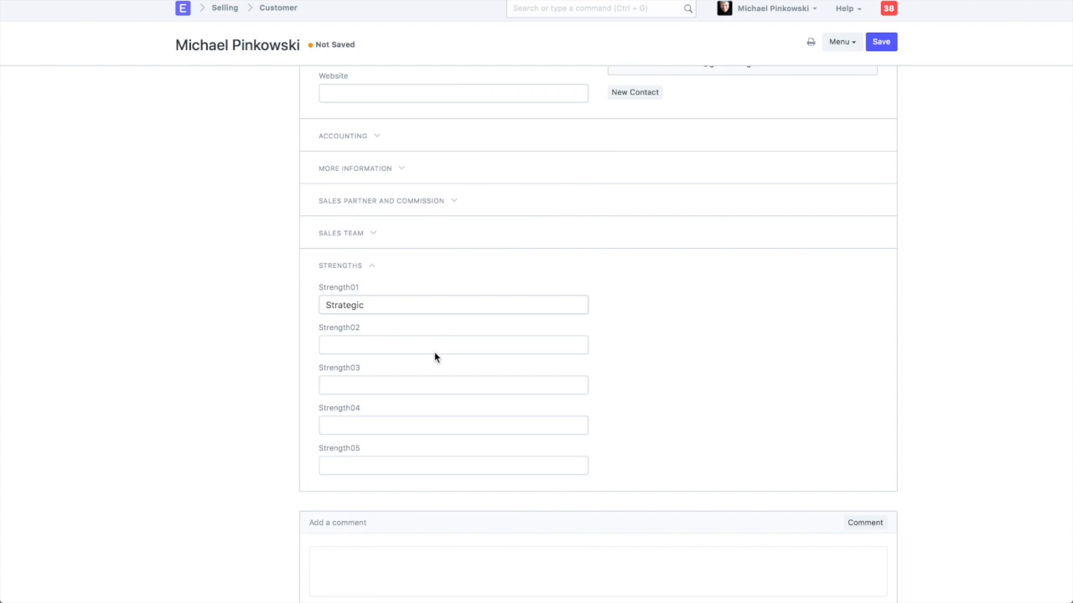
Set Strength02 to Futuristic and Strength03 to Connectedness in the customer's Strengths section
{"action": "left_click", "coordinate": [433, 345]}
{"action": "scroll", "coordinate": [428, 478], "scroll_direction": "down", "scroll_amount": 4}
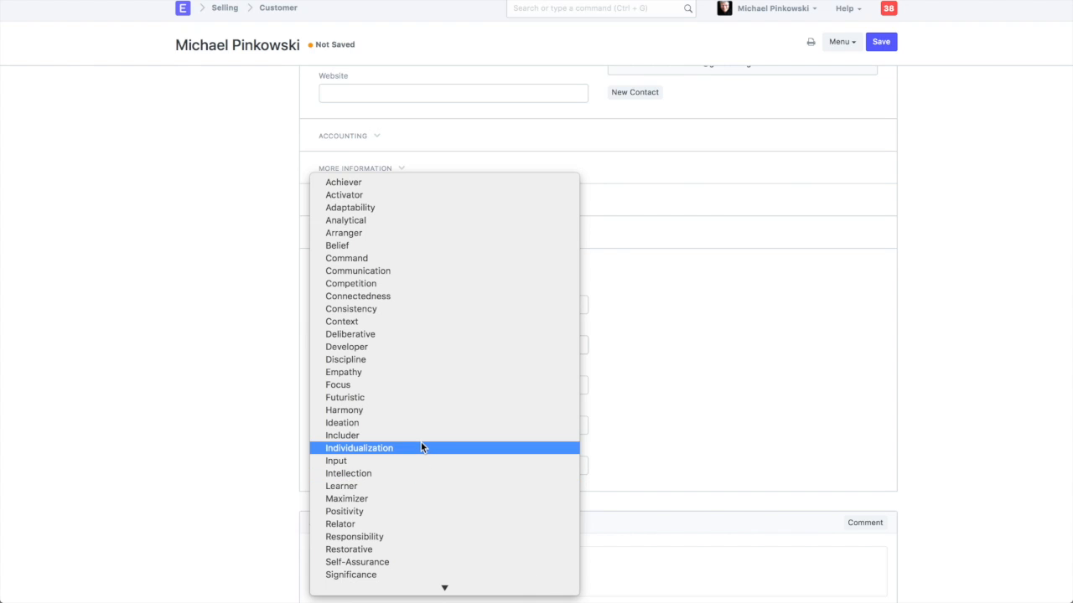
{"action": "left_click", "coordinate": [418, 396]}
{"action": "left_click", "coordinate": [416, 386]}
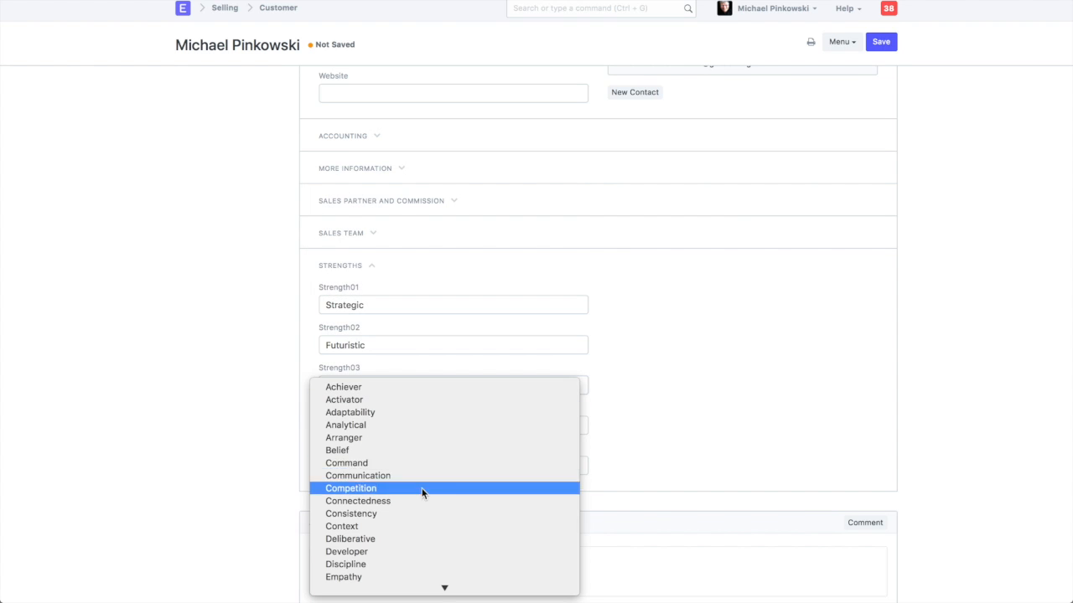
{"action": "left_click", "coordinate": [421, 501]}
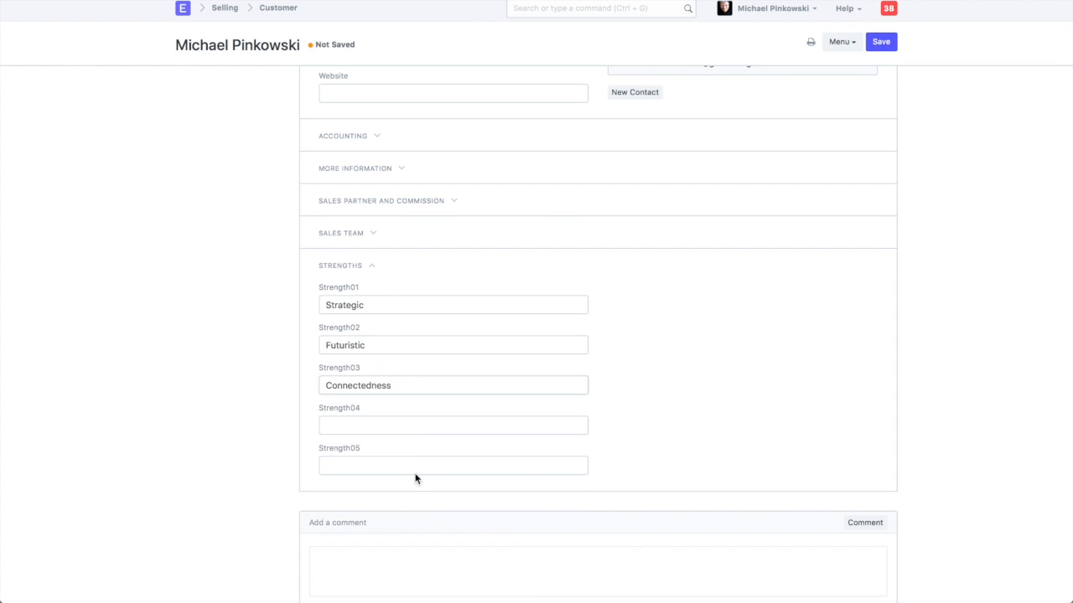
Set Strength04 to Belief and Strength05 to Learner in the customer's Strengths section
{"action": "left_click", "coordinate": [403, 427]}
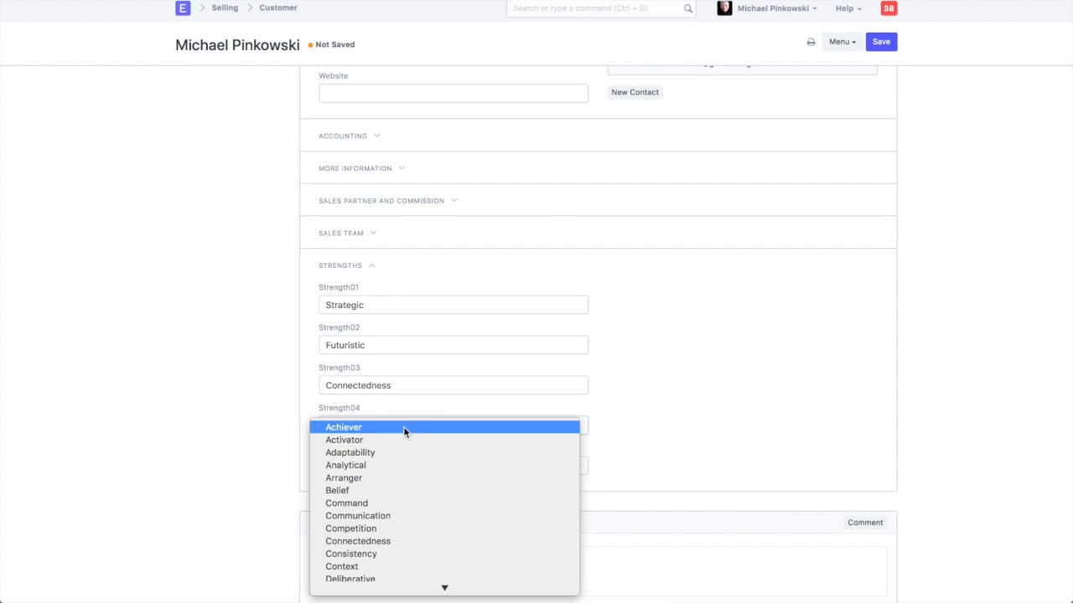
{"action": "left_click", "coordinate": [383, 492]}
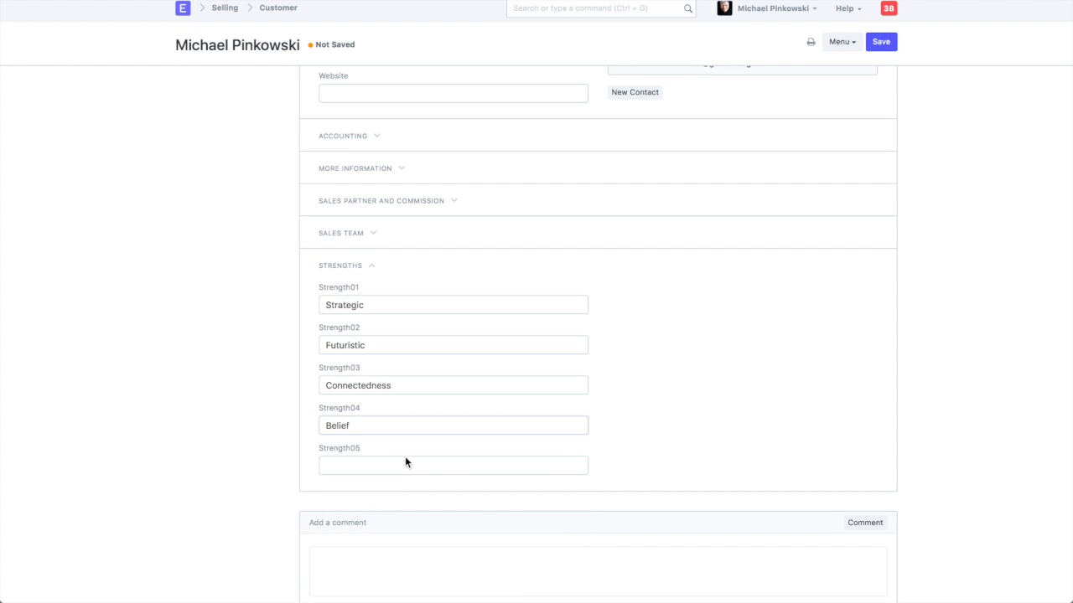
{"action": "scroll", "coordinate": [406, 459], "scroll_direction": "down", "scroll_amount": 2}
{"action": "left_click", "coordinate": [404, 404]}
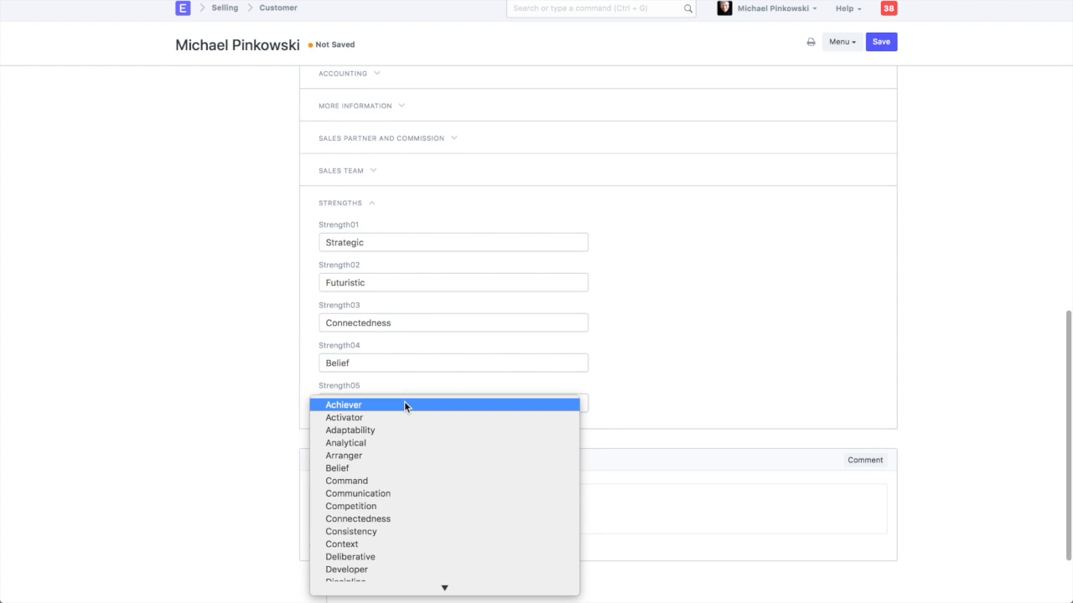
{"action": "left_click", "coordinate": [386, 473]}
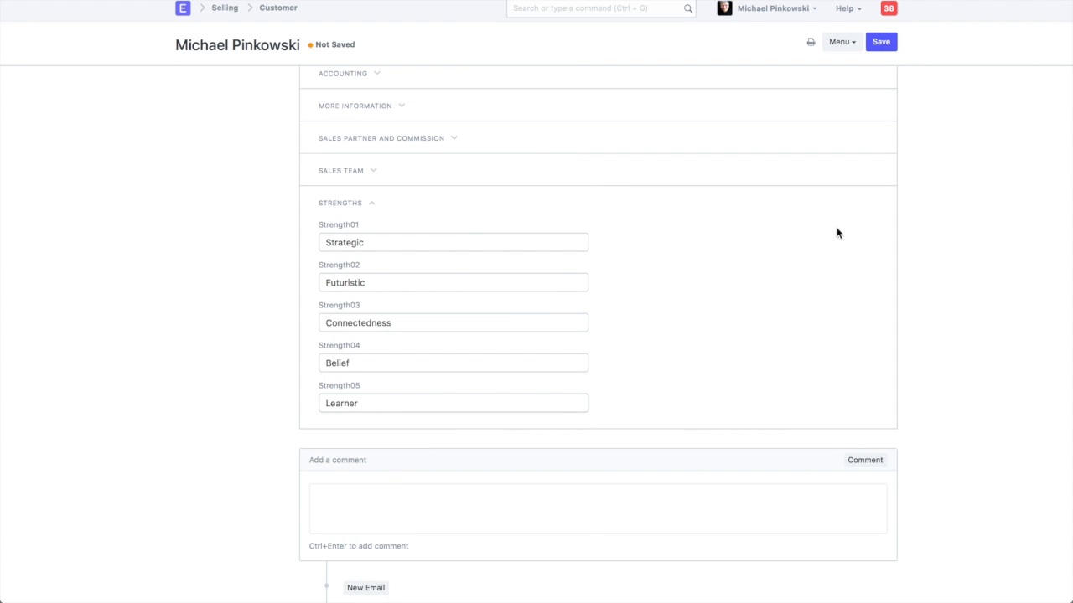
Save the customer record and expand its Strengths section again to check the stored values
{"action": "left_click", "coordinate": [882, 42]}
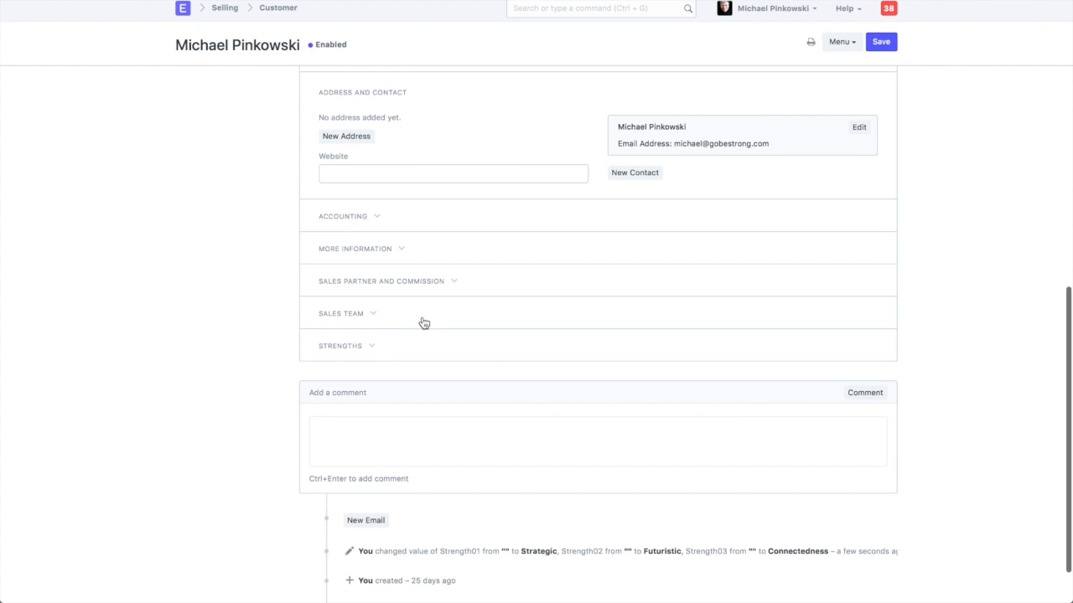
{"action": "left_click", "coordinate": [340, 346]}
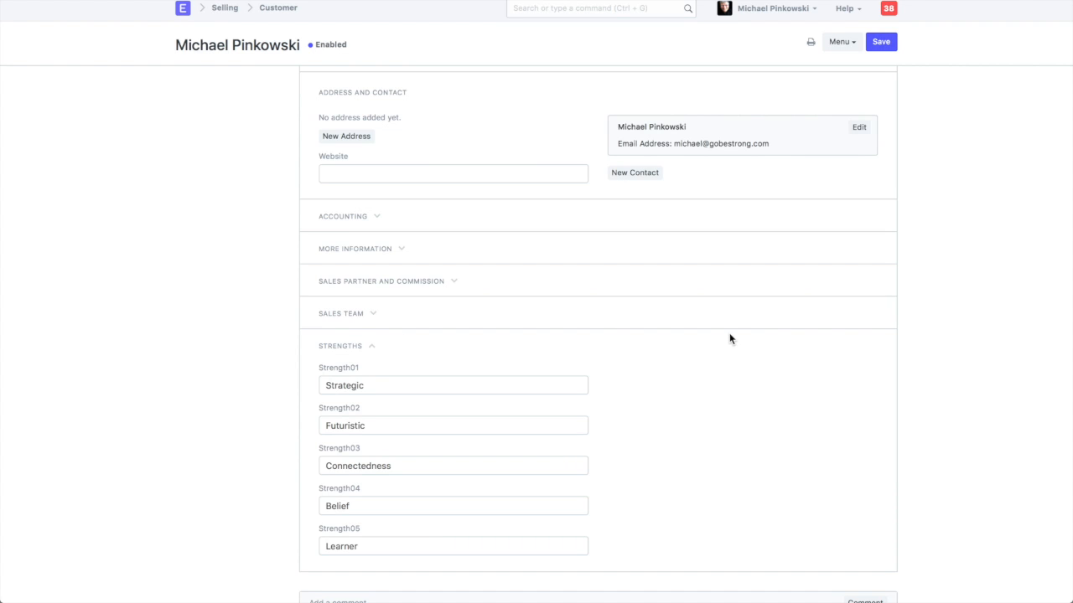